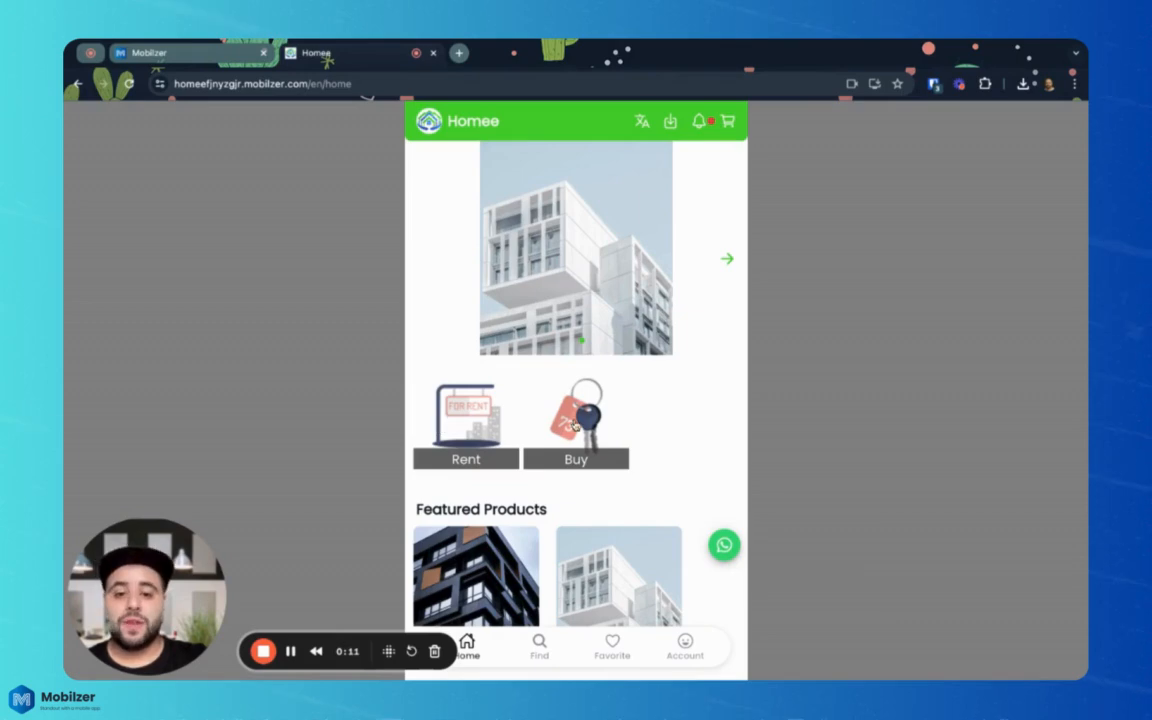
Examine the House, Hotel, Apartment and Shared subcategories under Rent in the Homee app and return to its home page
click(479, 427)
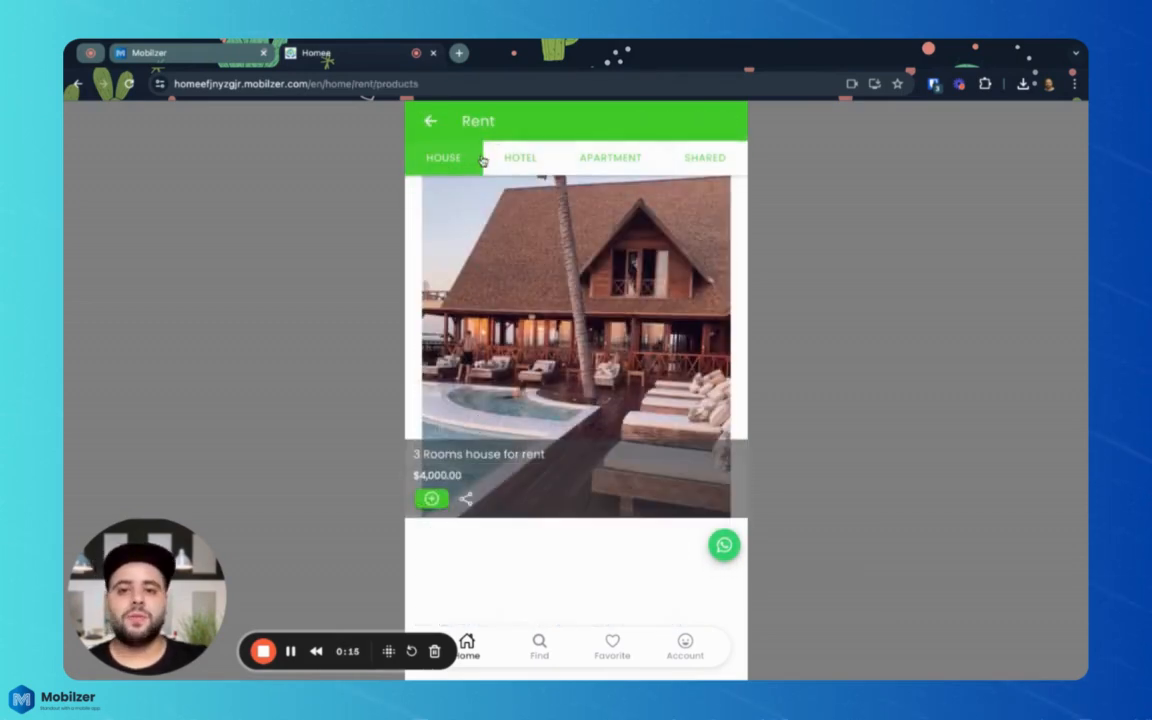
click(527, 157)
click(582, 160)
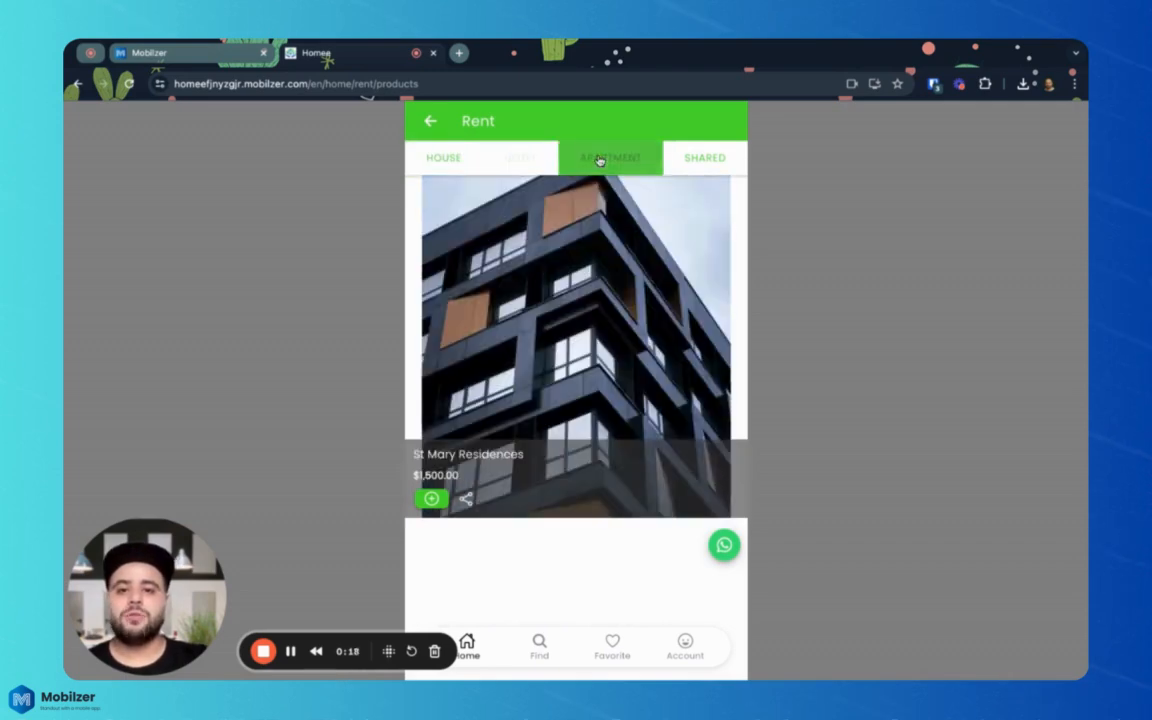
click(687, 157)
click(435, 152)
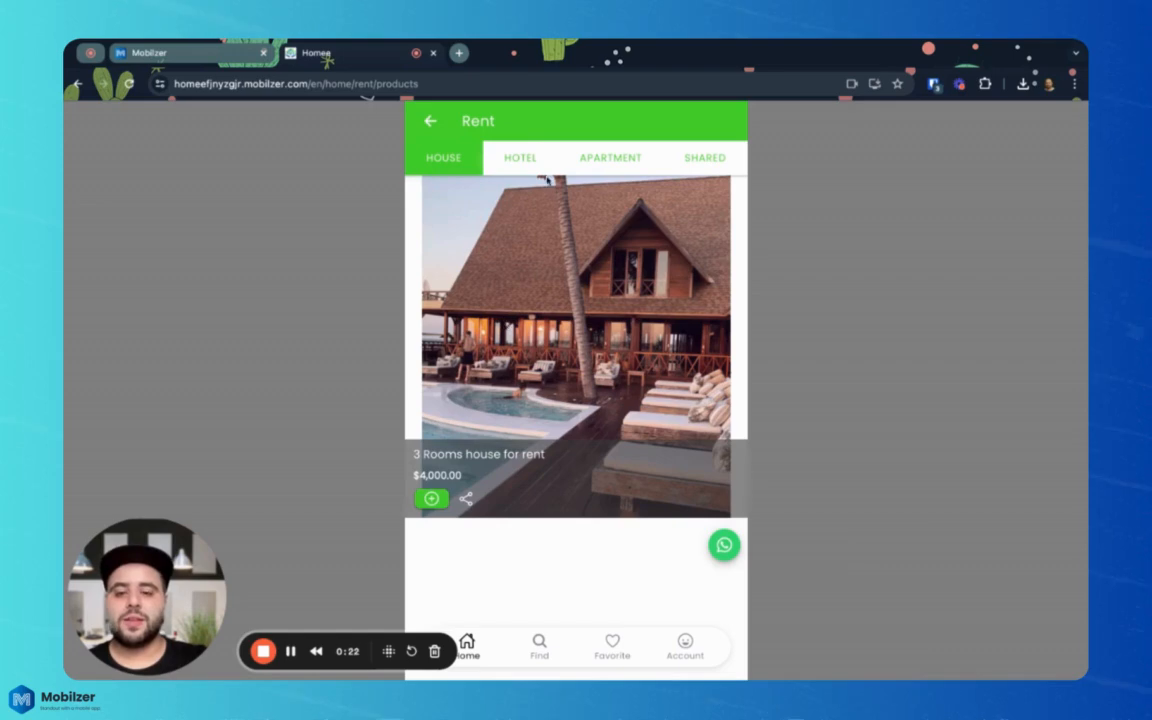
click(431, 122)
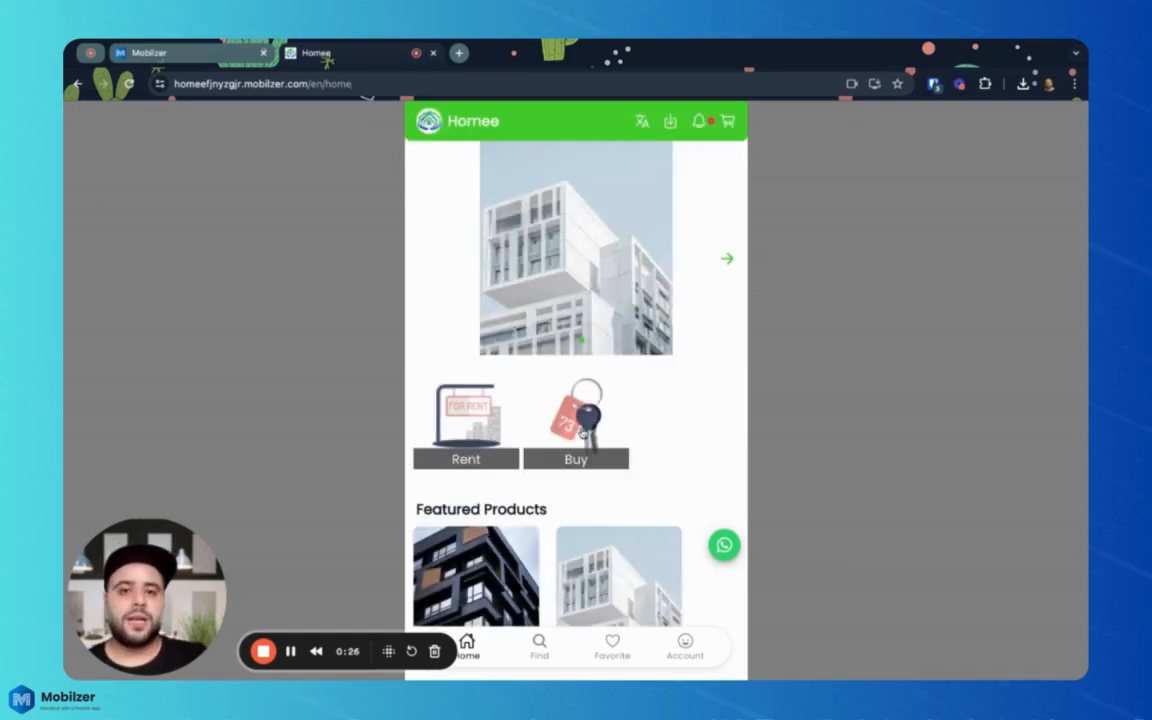
click(477, 438)
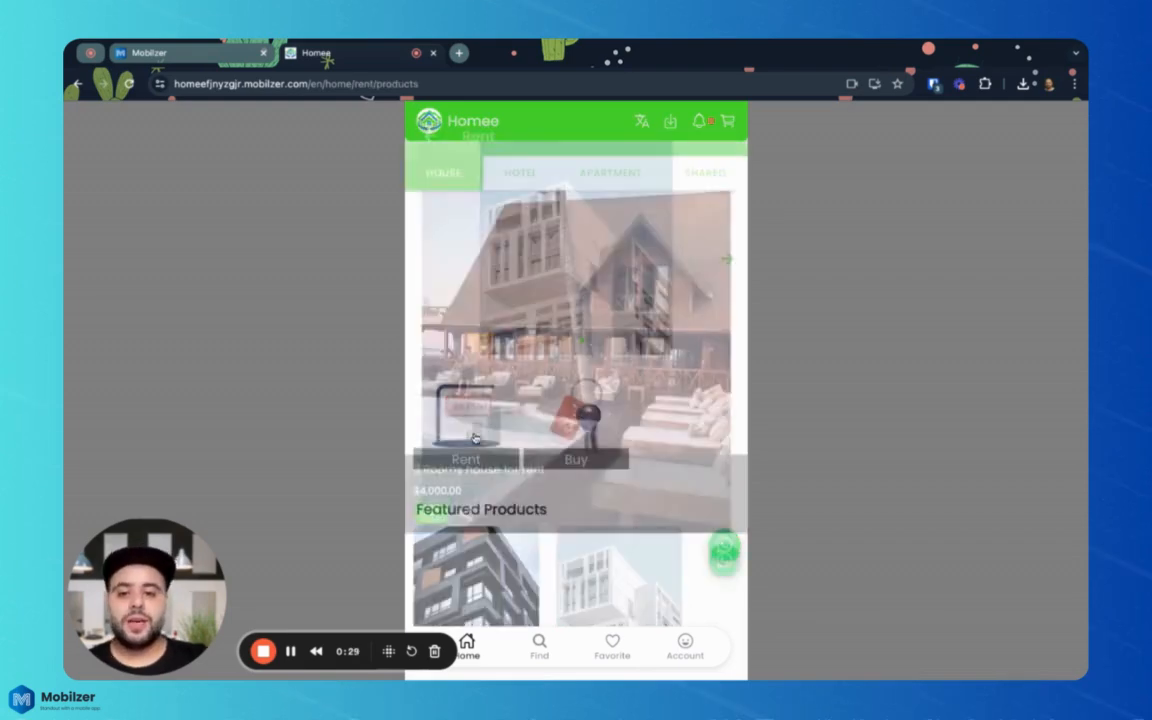
click(501, 157)
click(613, 159)
click(700, 157)
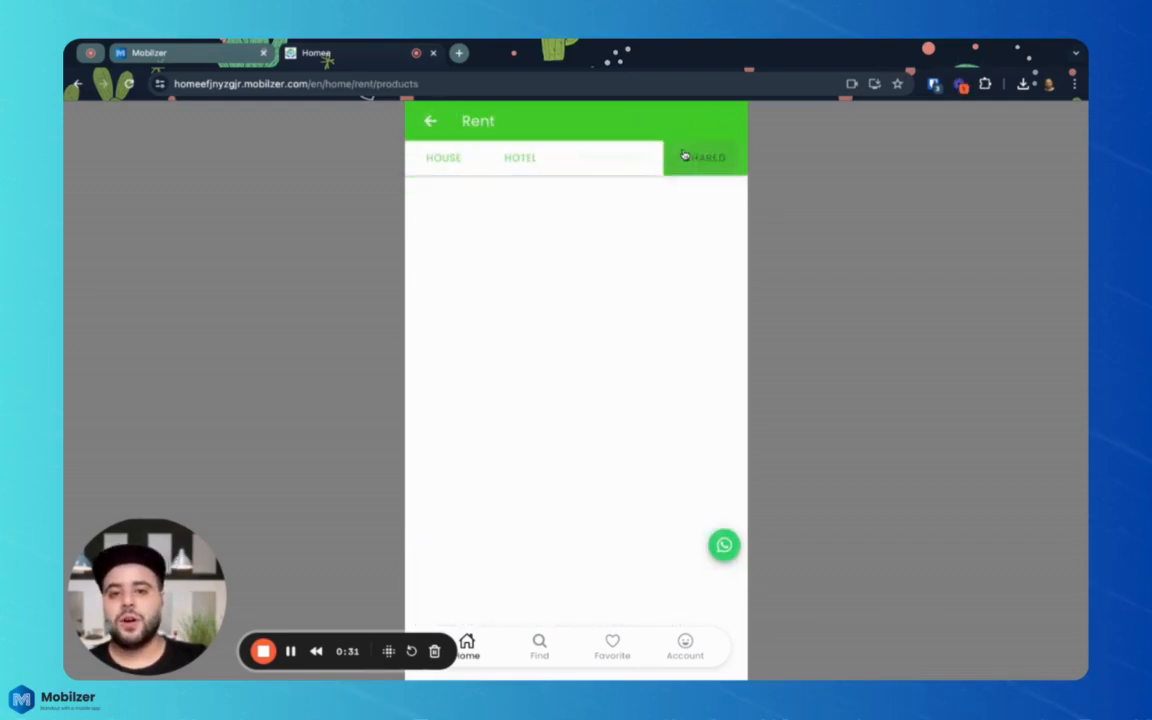
click(440, 157)
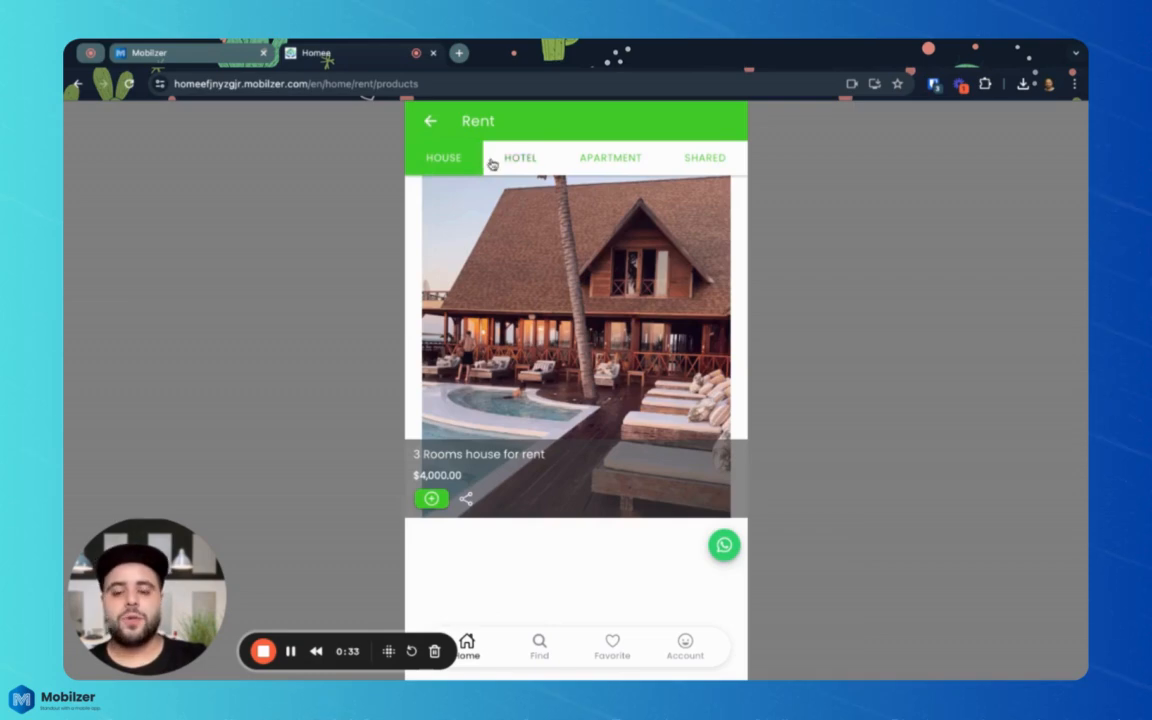
click(495, 158)
click(460, 165)
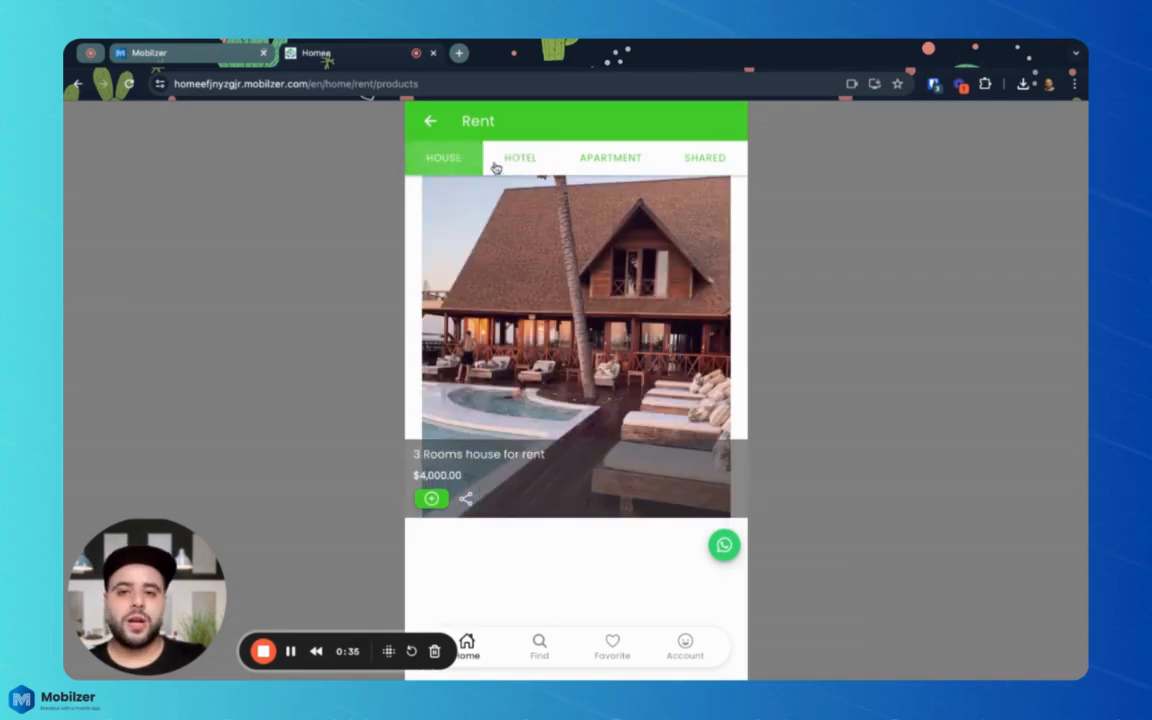
click(431, 122)
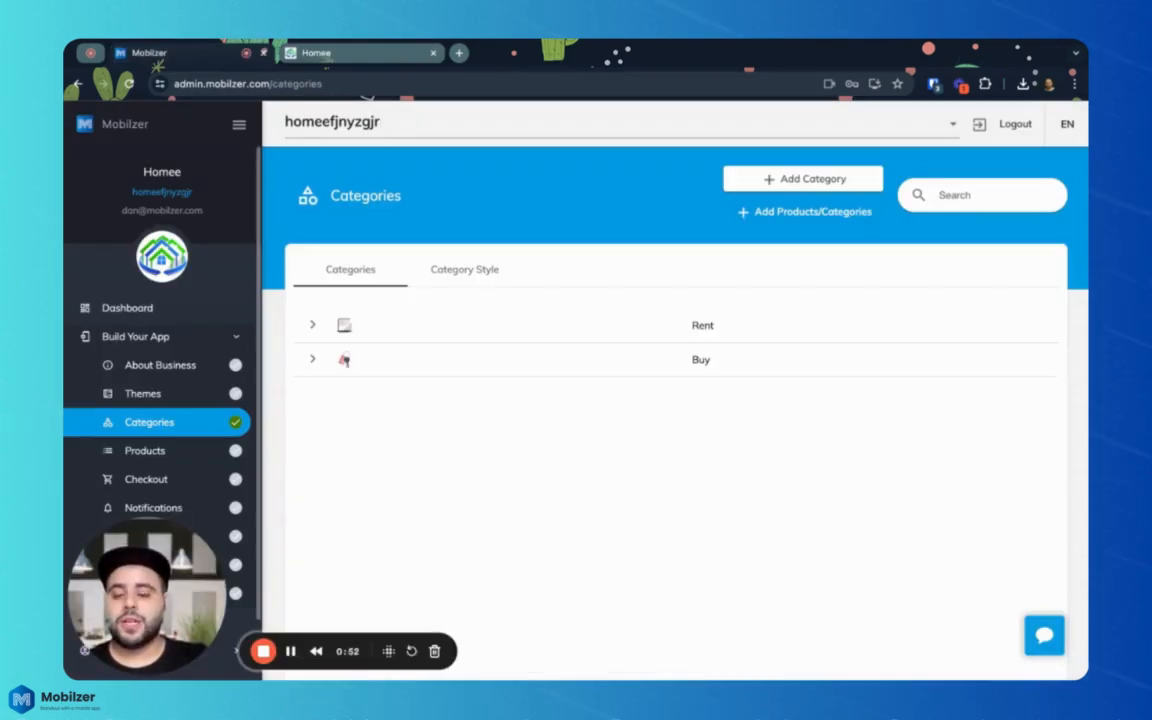
Switch to the Mobilzer admin, view the dashboard and open the app's Categories page
click(128, 308)
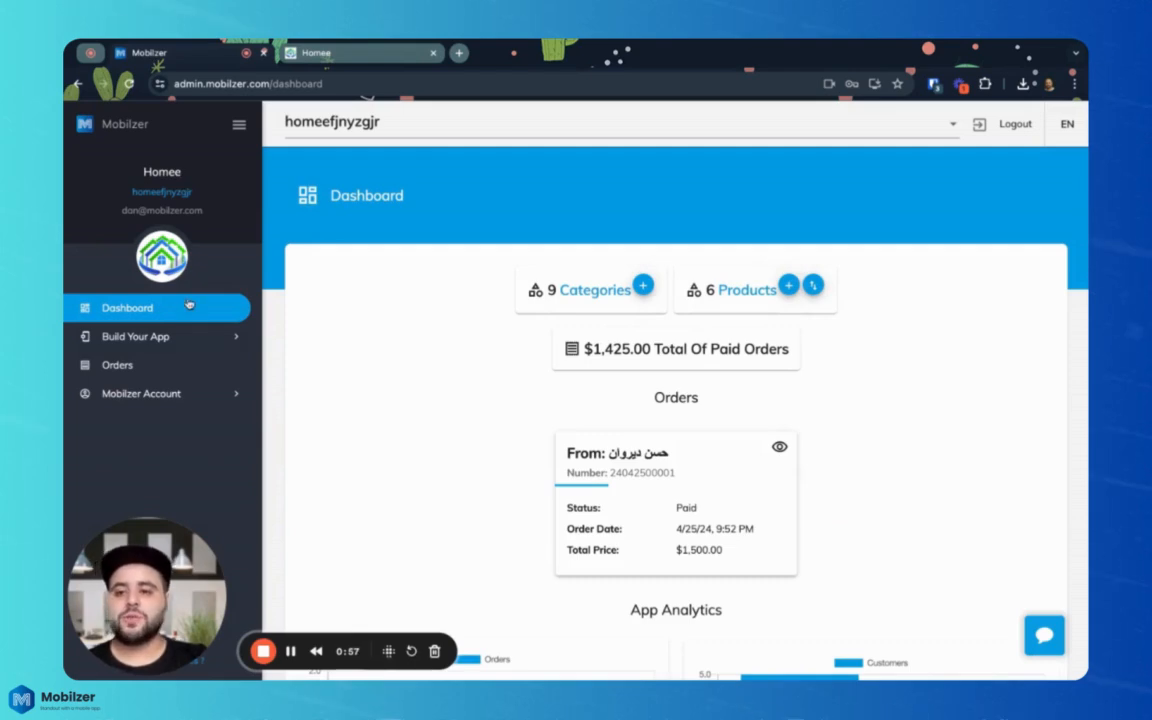
click(118, 336)
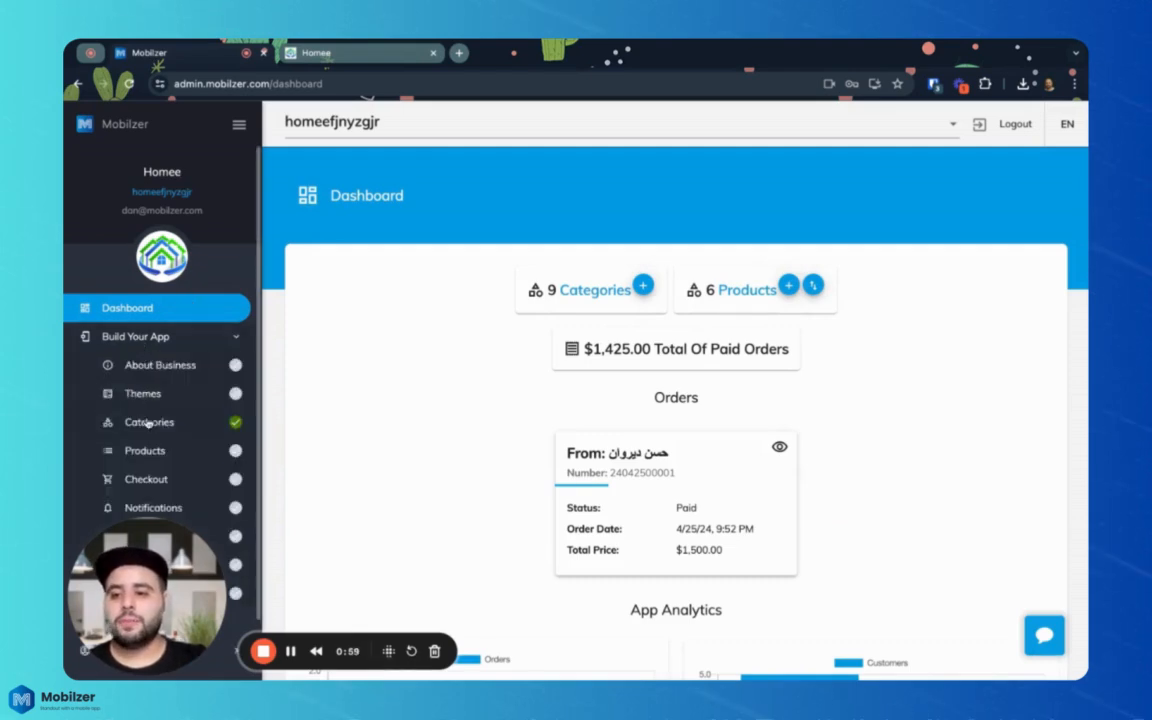
scroll(148, 424, down, 1)
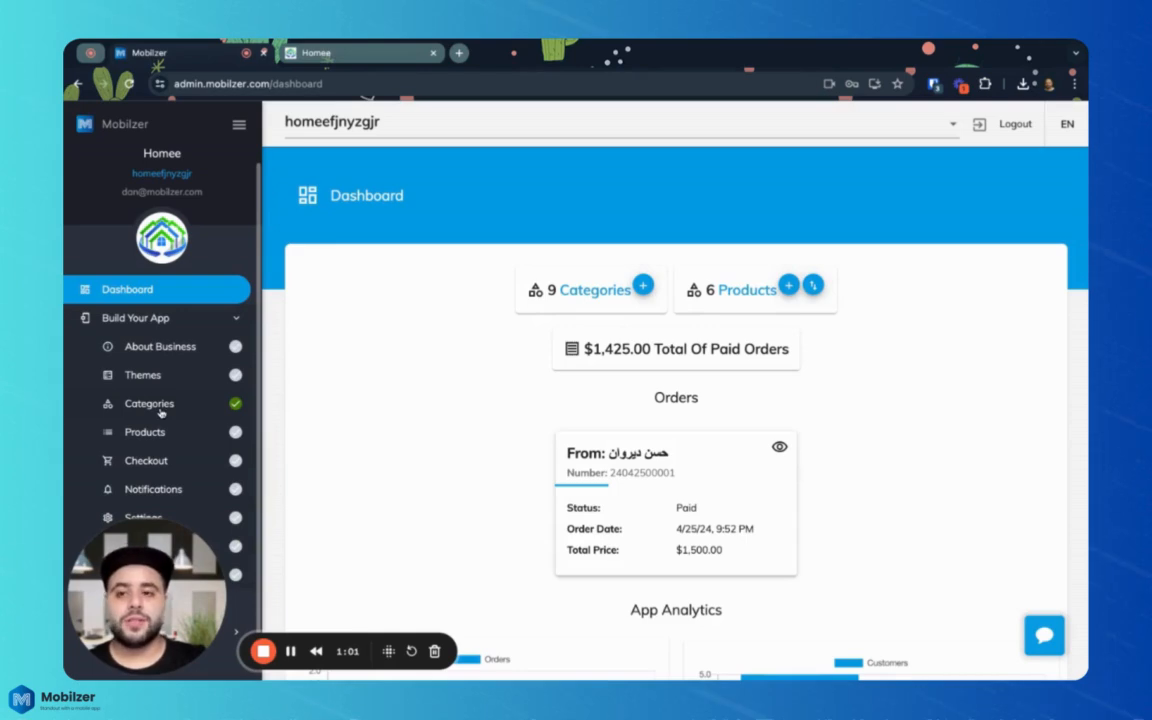
click(150, 404)
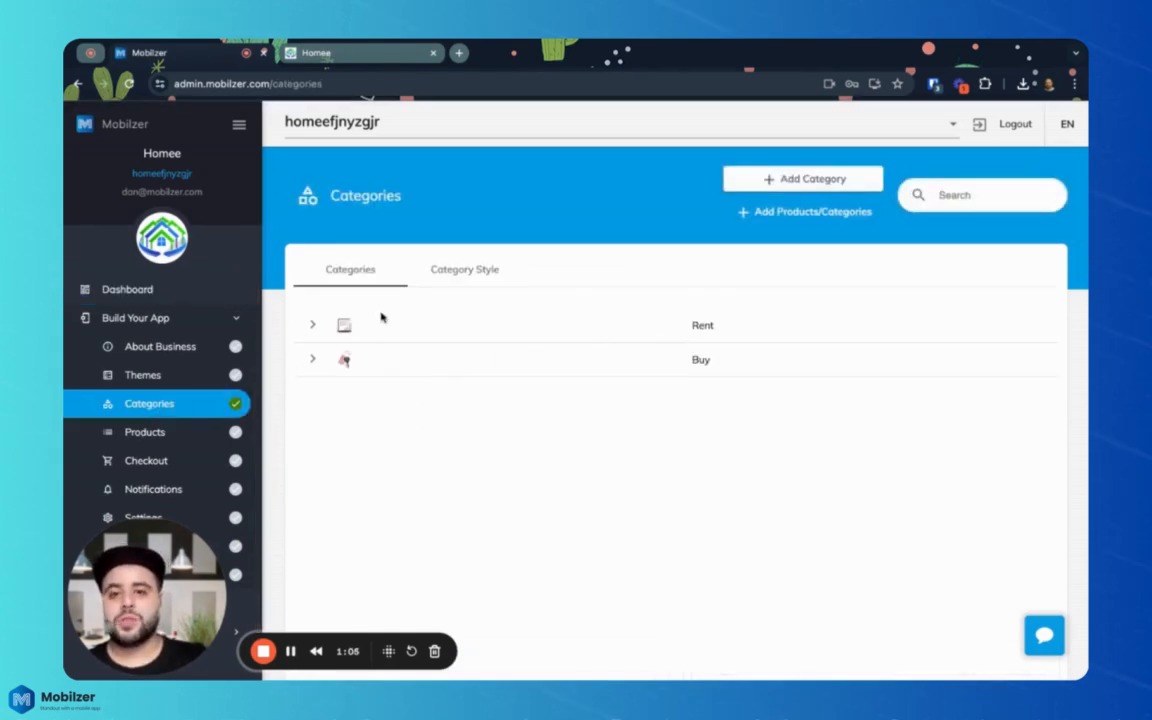
Examine the name field and Parent options in a blank category form, and return to the category list without saving
click(762, 176)
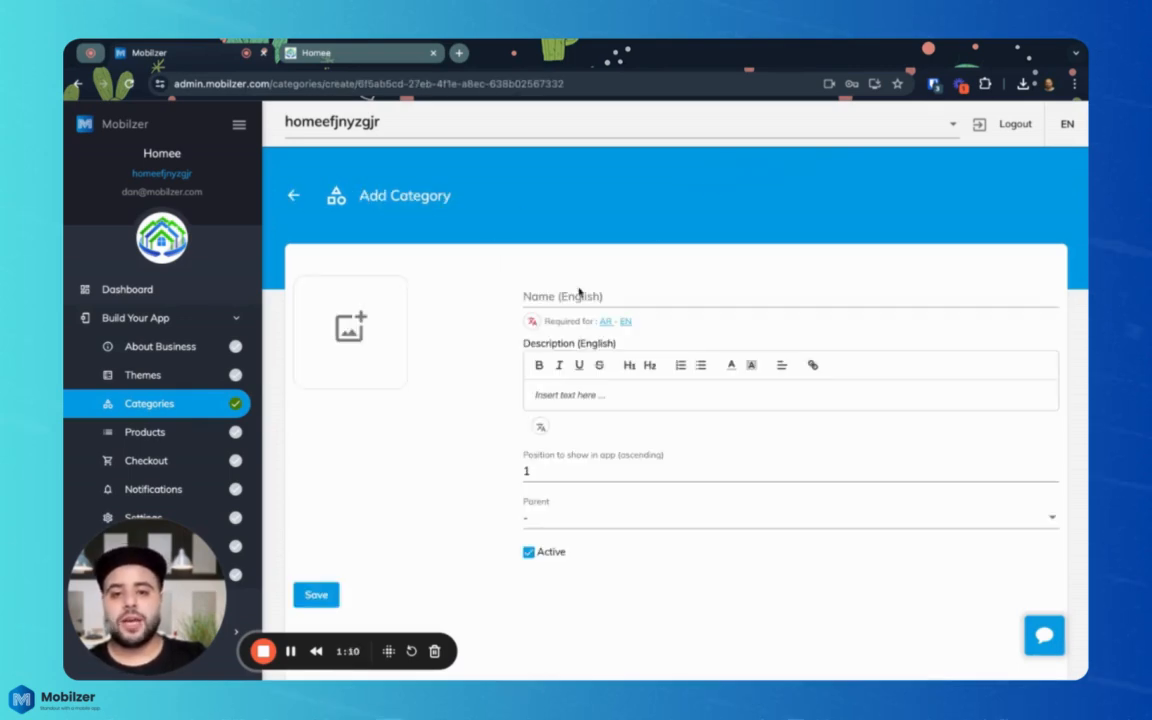
click(576, 295)
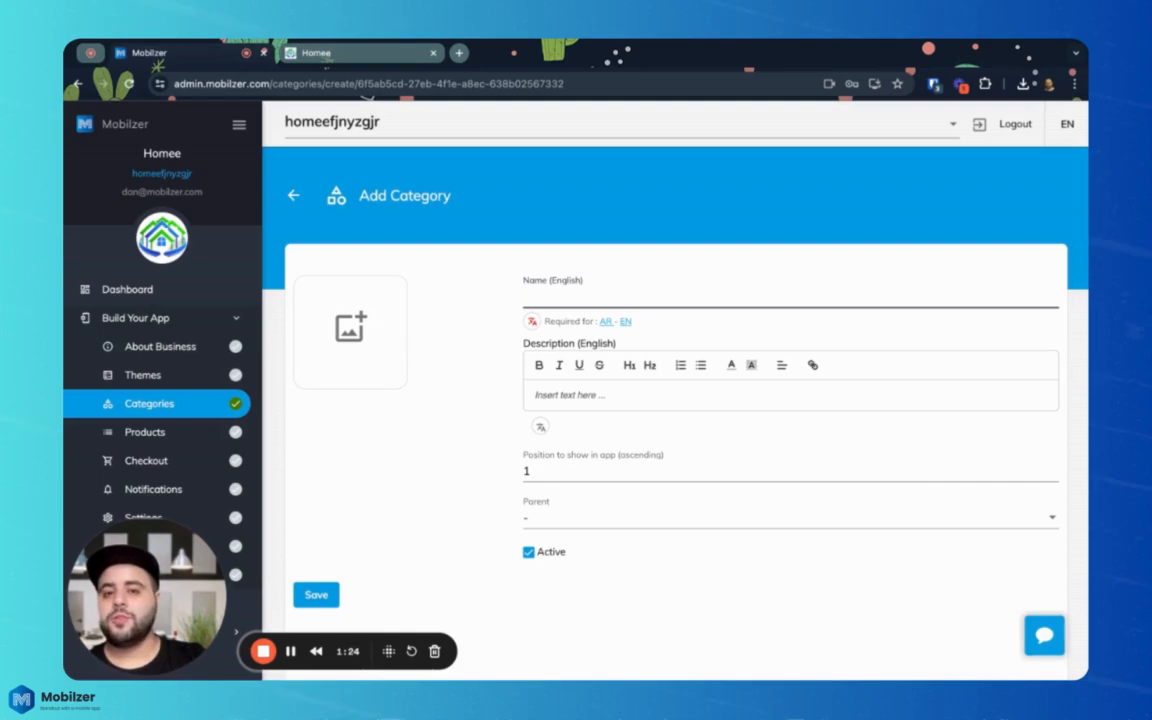
click(538, 509)
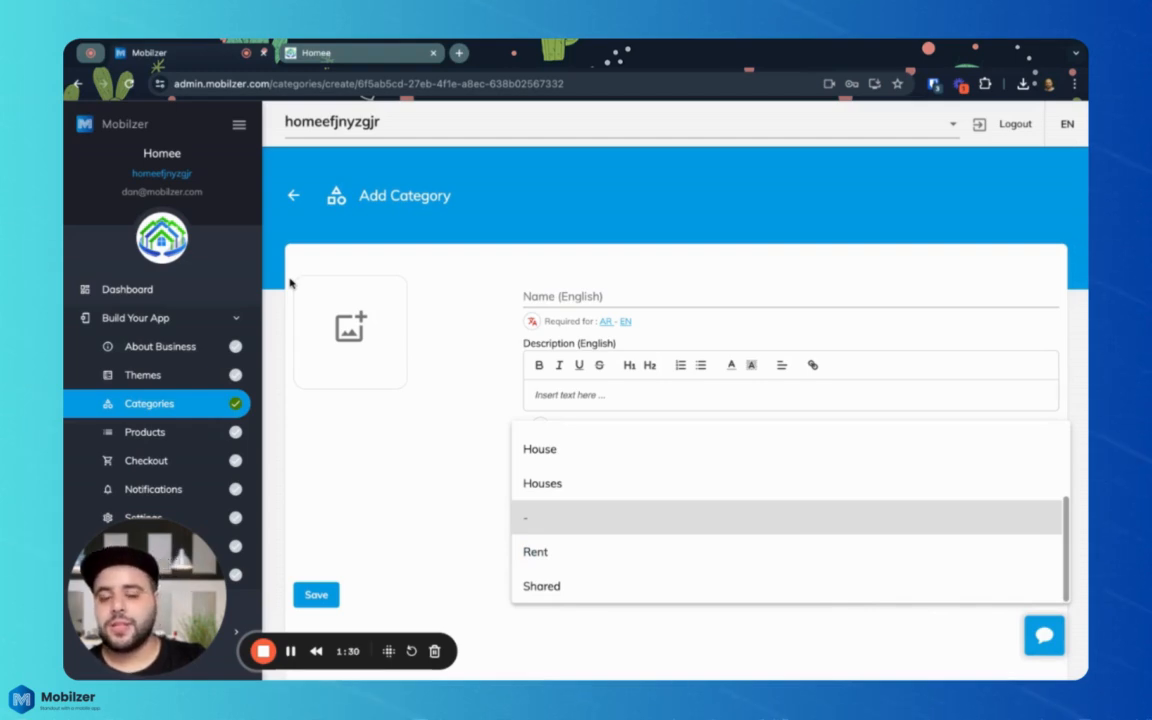
click(293, 193)
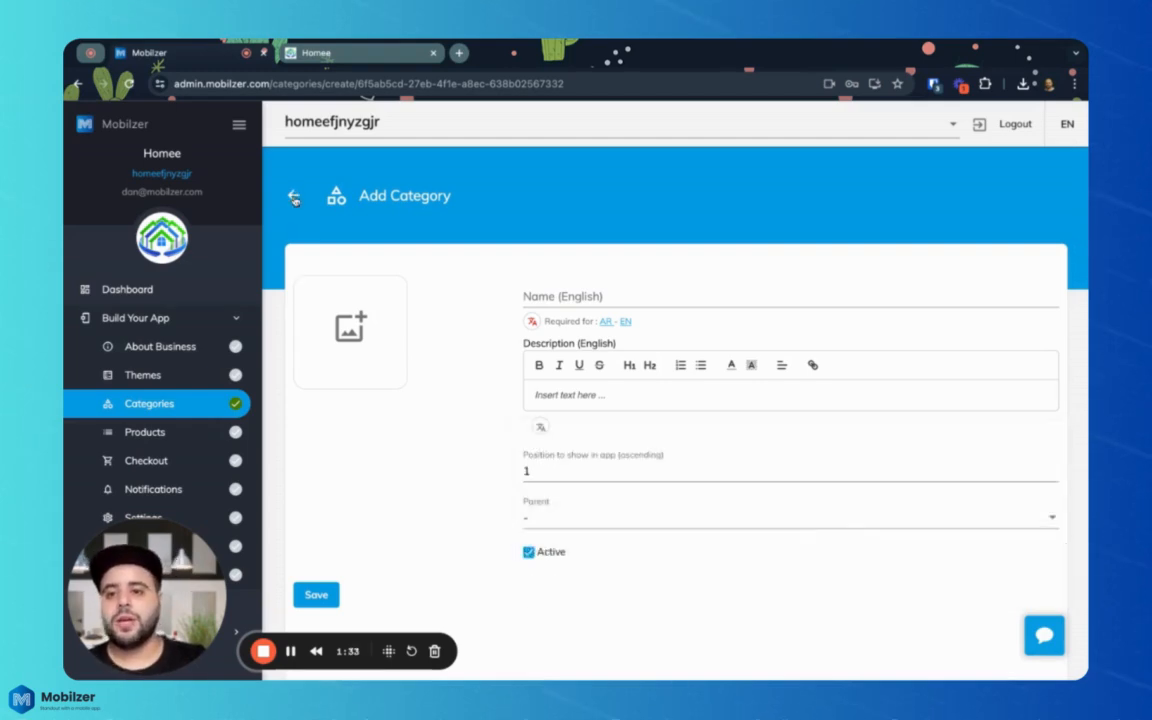
click(293, 193)
Examine the Rent category's subcategories and edit form, and the subcategories listed under Buy
click(312, 326)
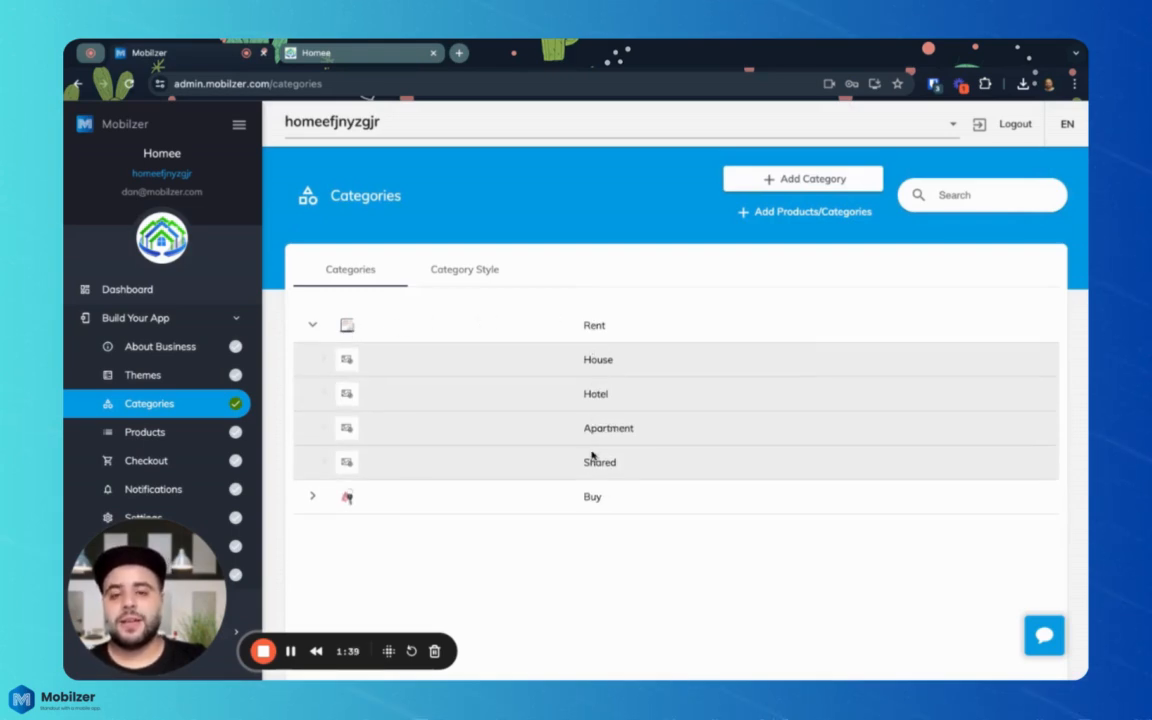
click(422, 318)
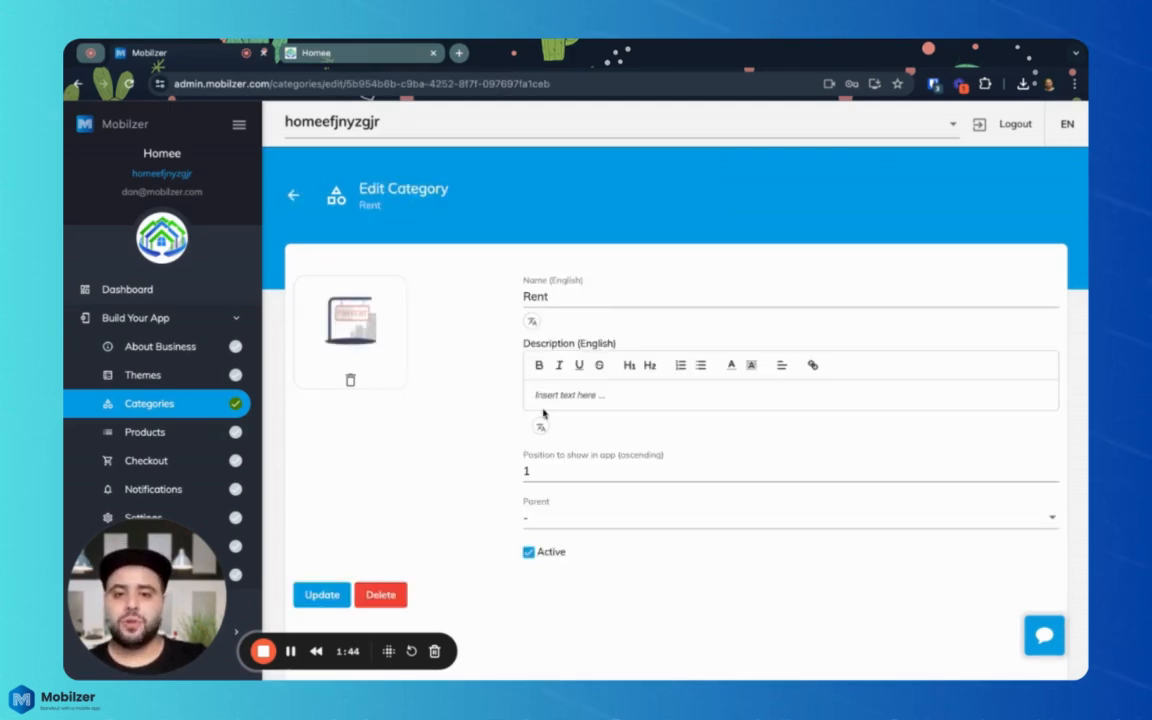
double_click(536, 296)
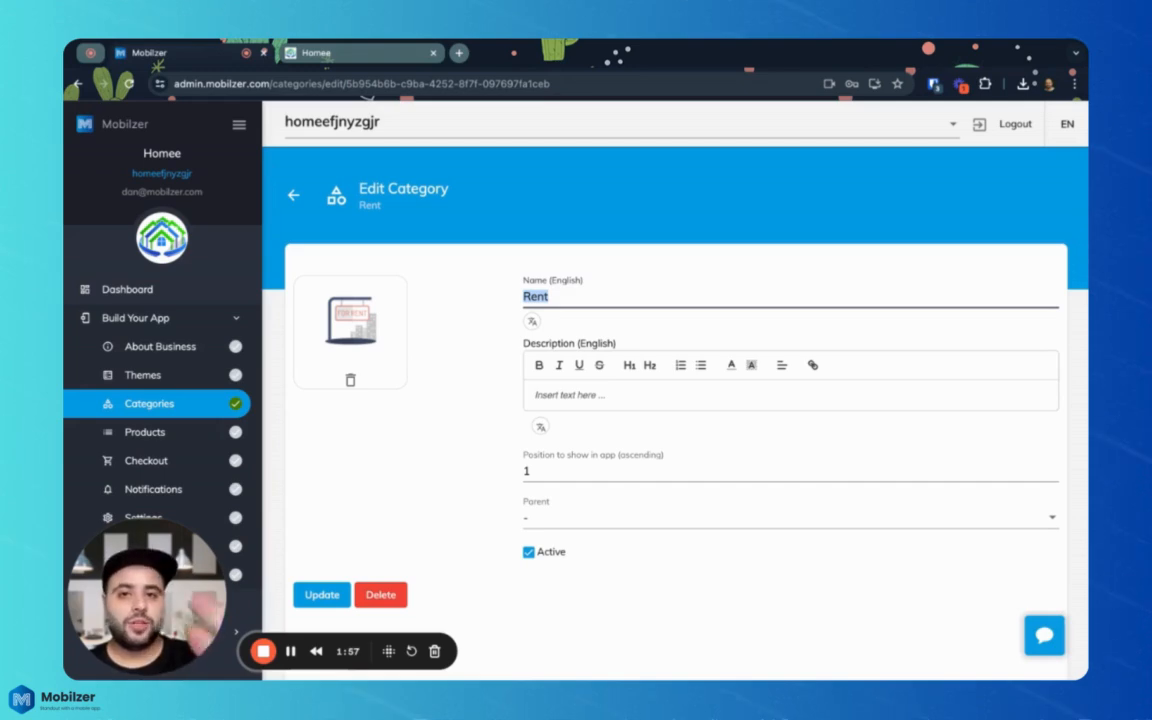
click(293, 195)
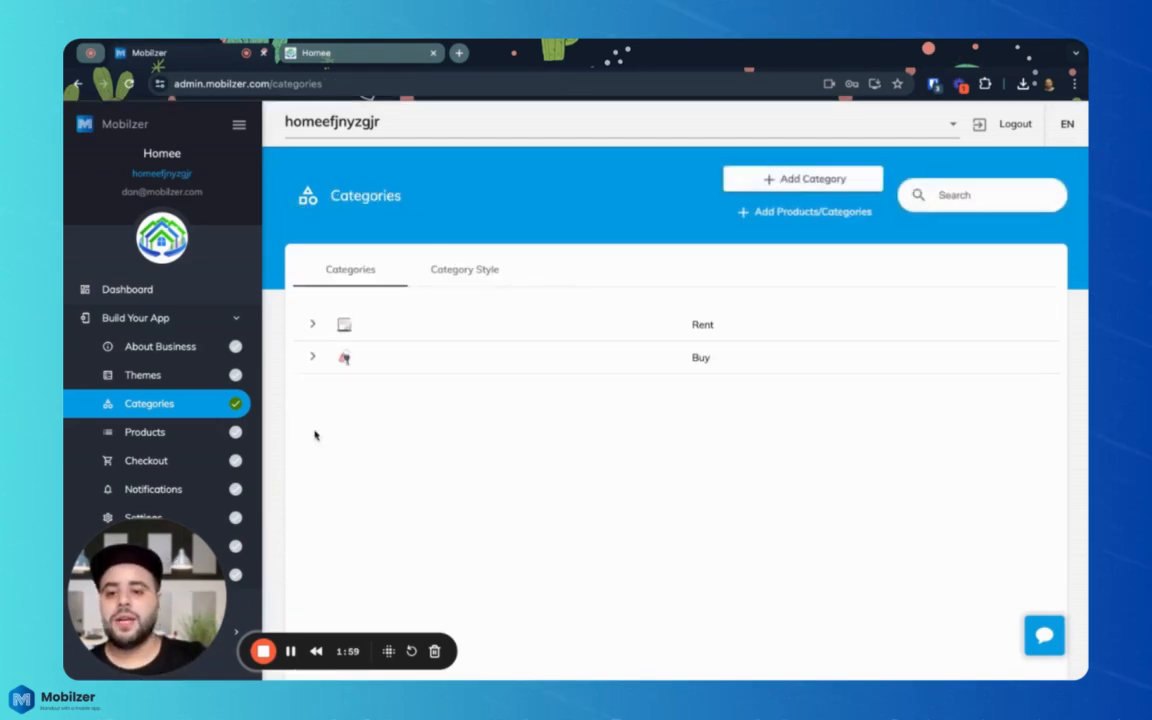
click(313, 361)
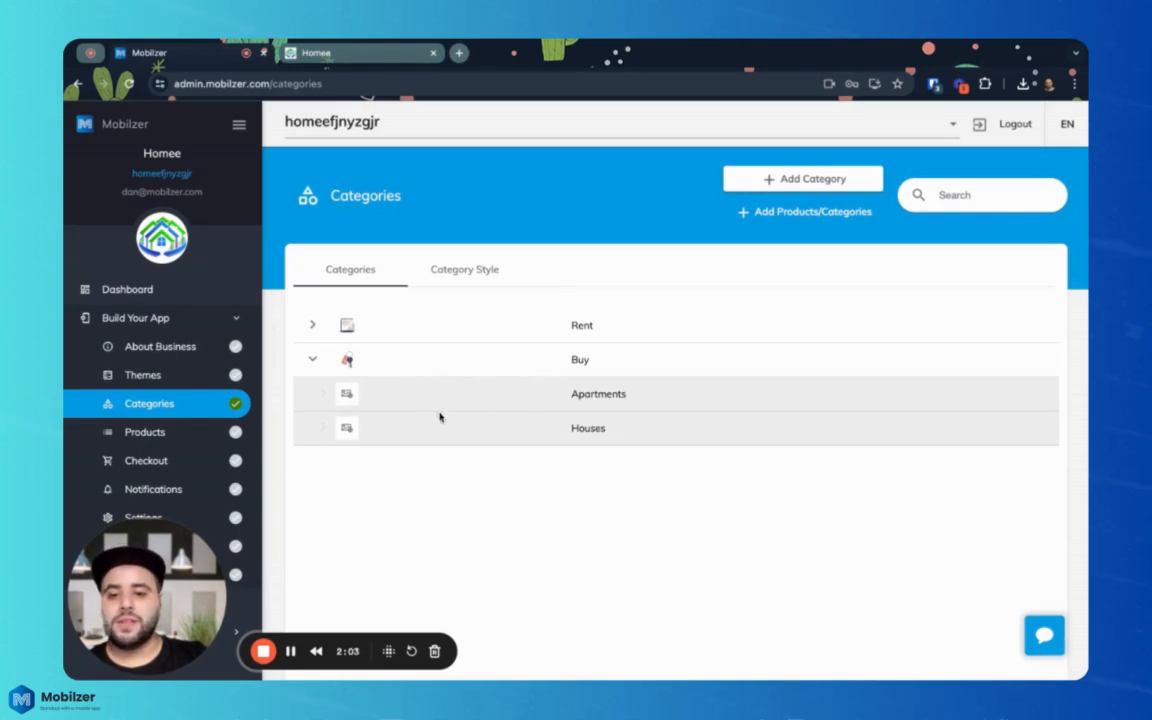
Set the parent of Rent's Hotel subcategory to "-" so it is a main category, and save the update
click(313, 325)
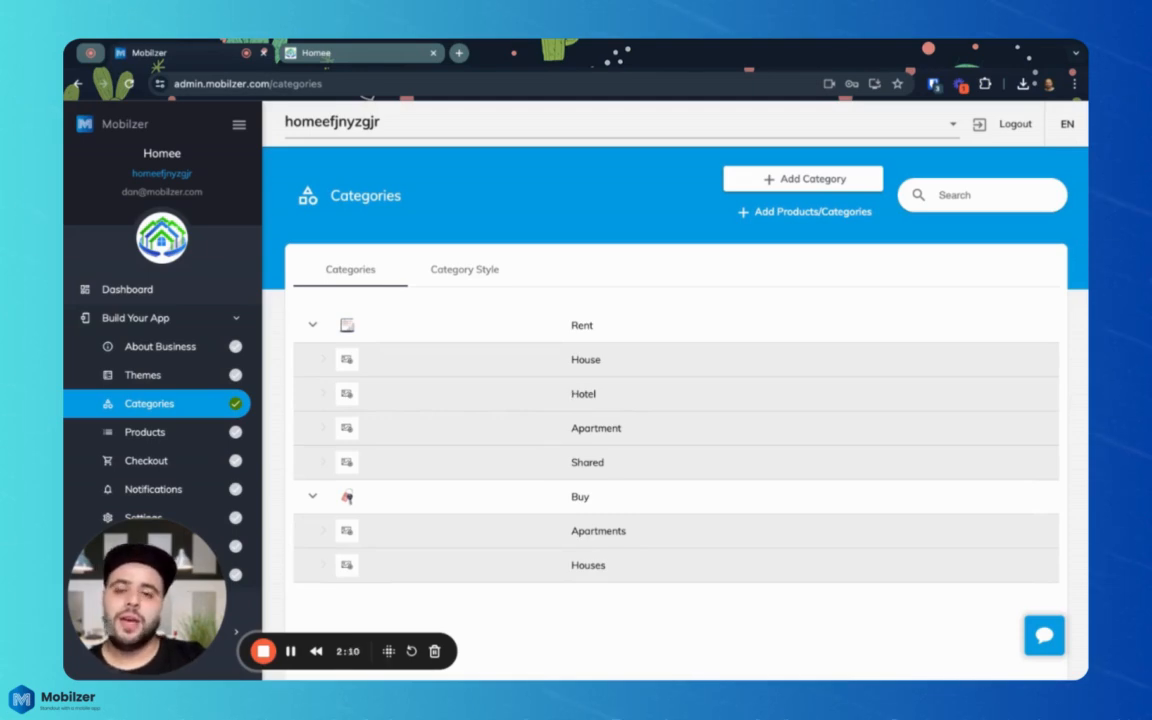
click(583, 393)
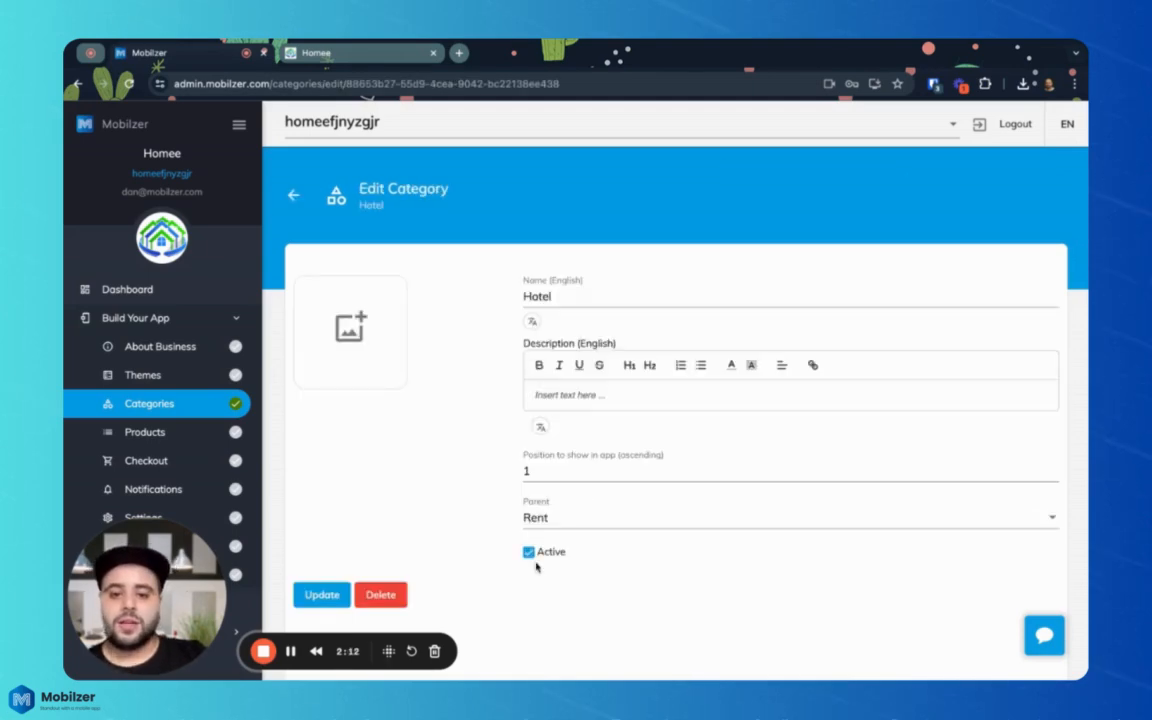
click(542, 514)
click(557, 475)
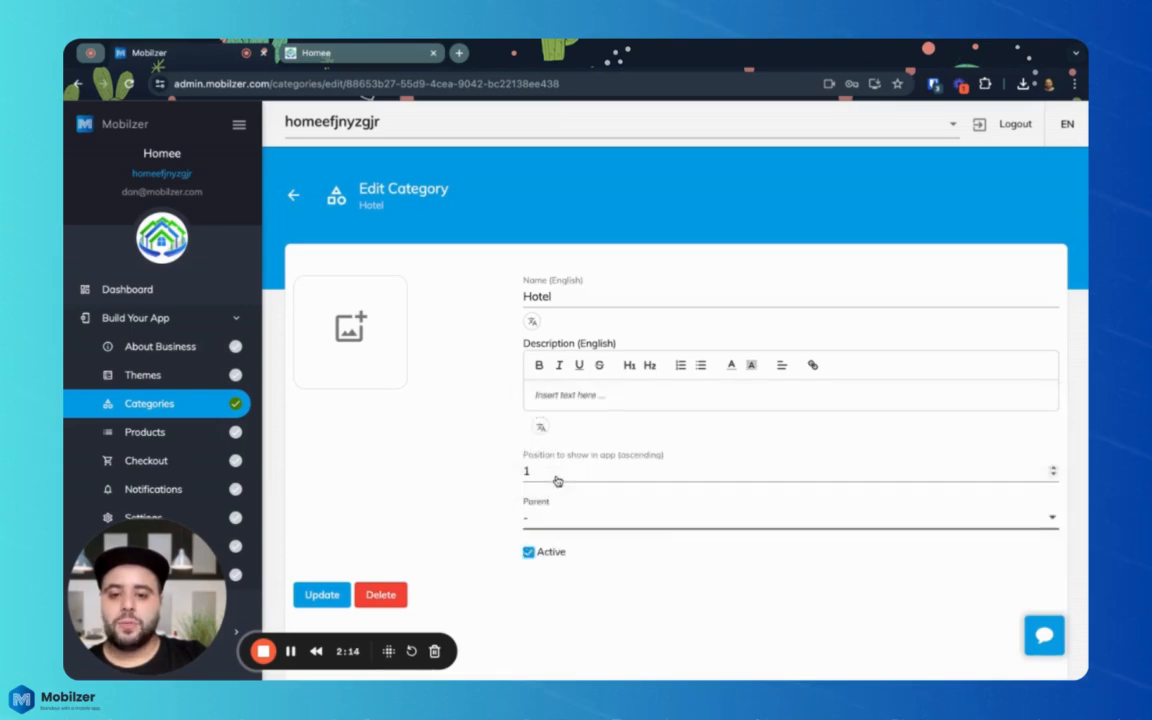
click(320, 594)
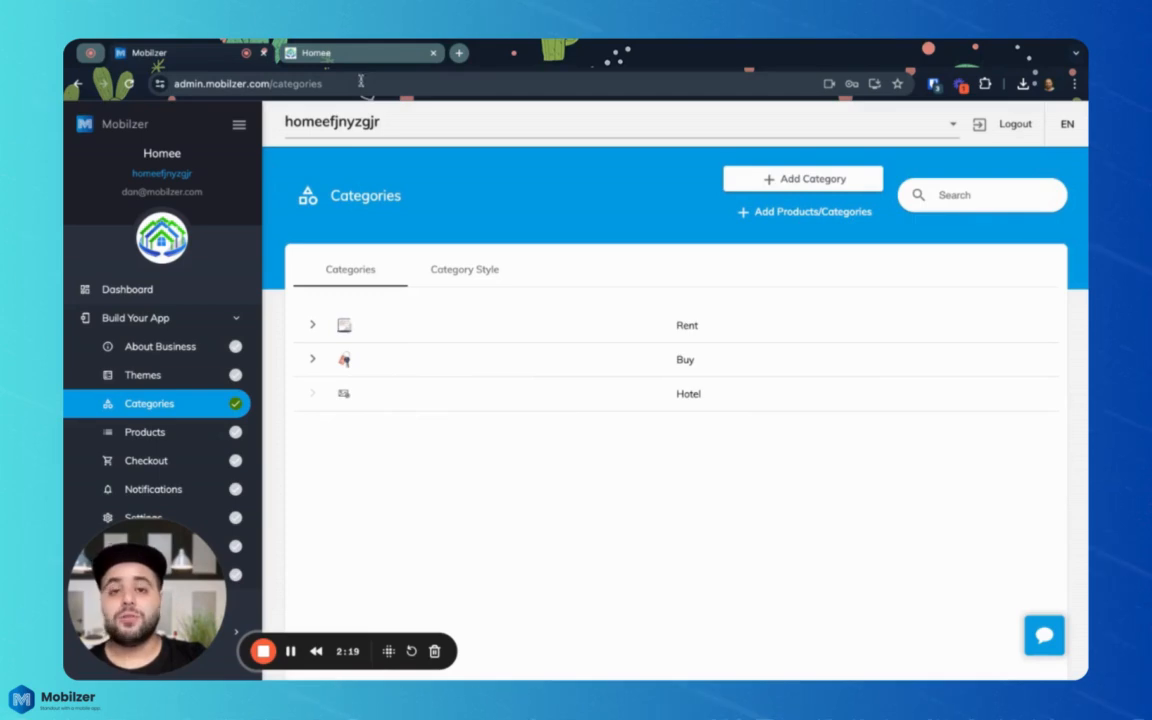
Check the main categories on the Homee app's home page and Rent's subcategories in the Mobilzer admin
click(330, 53)
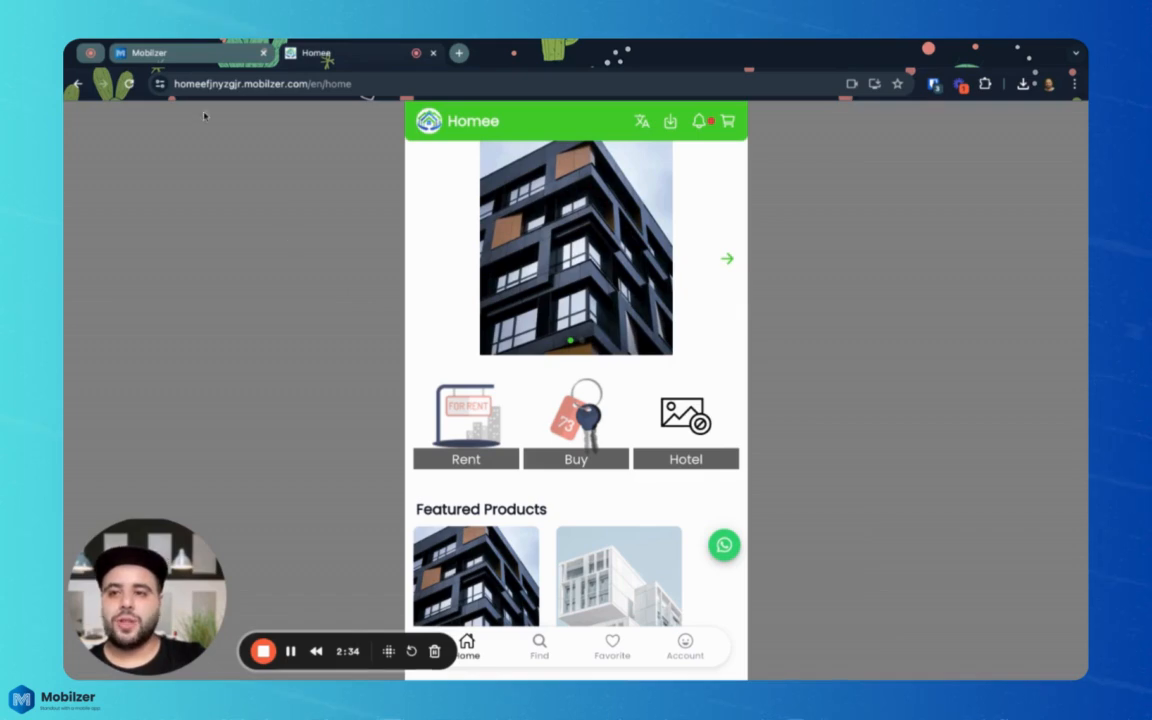
click(218, 57)
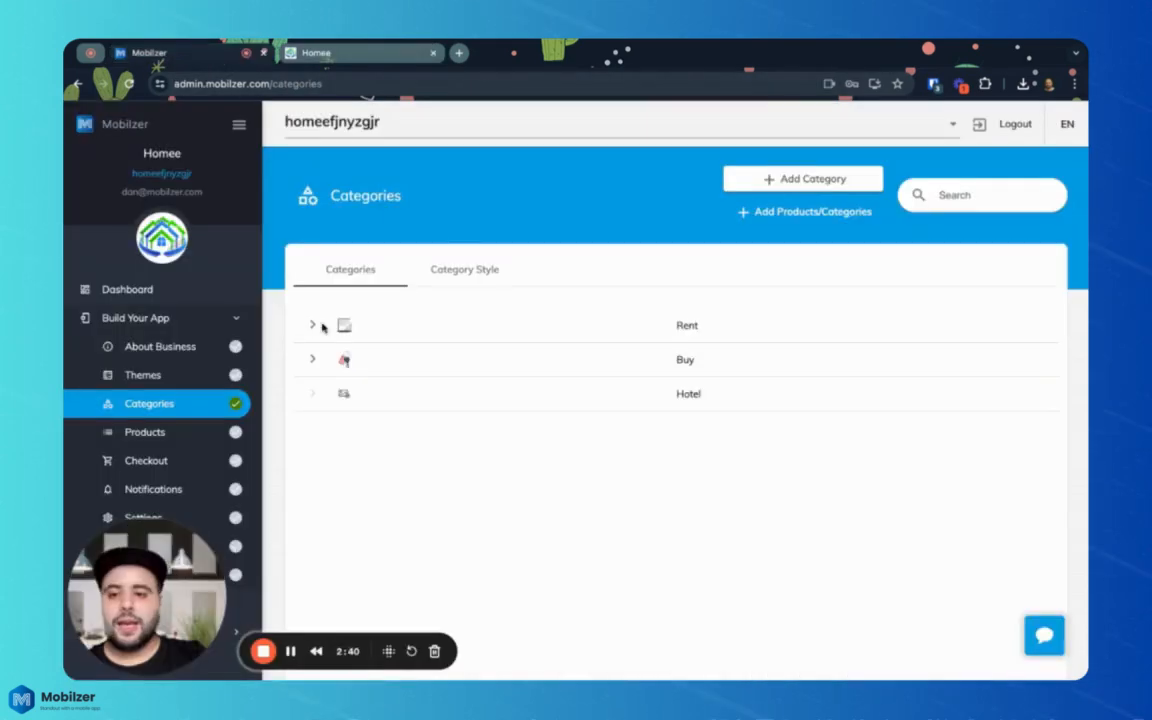
click(312, 325)
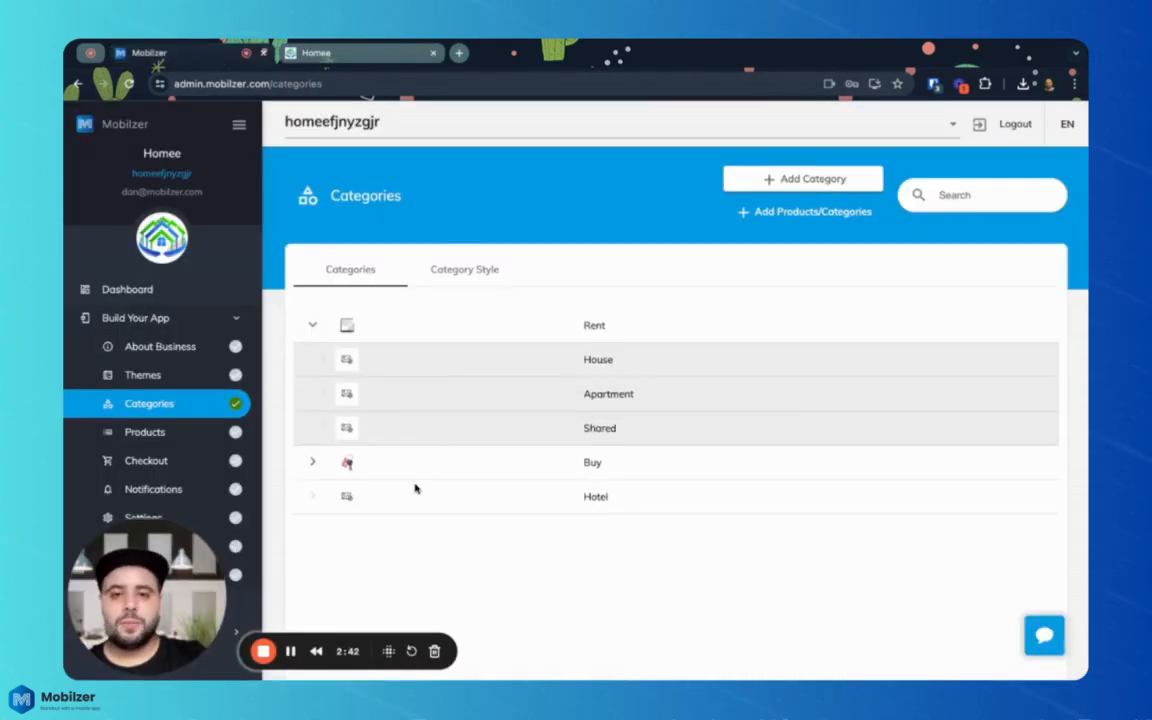
Open the Hotel category's image picker and search the free images for "hotel"
click(357, 500)
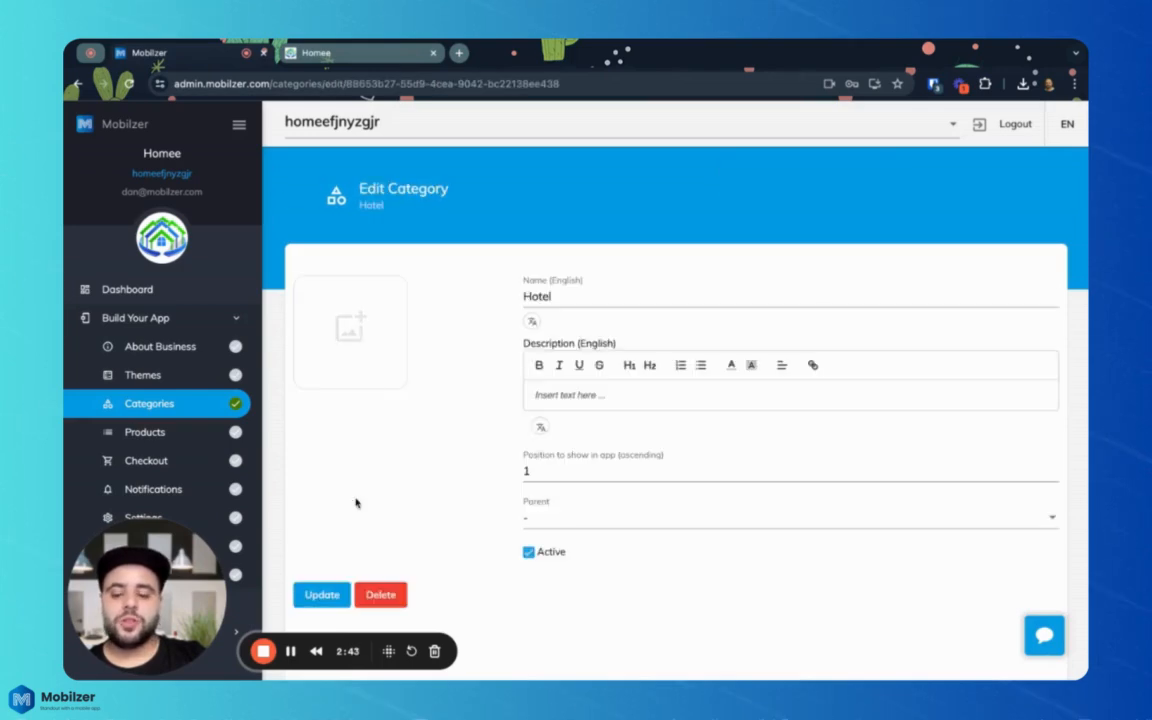
click(357, 332)
click(373, 237)
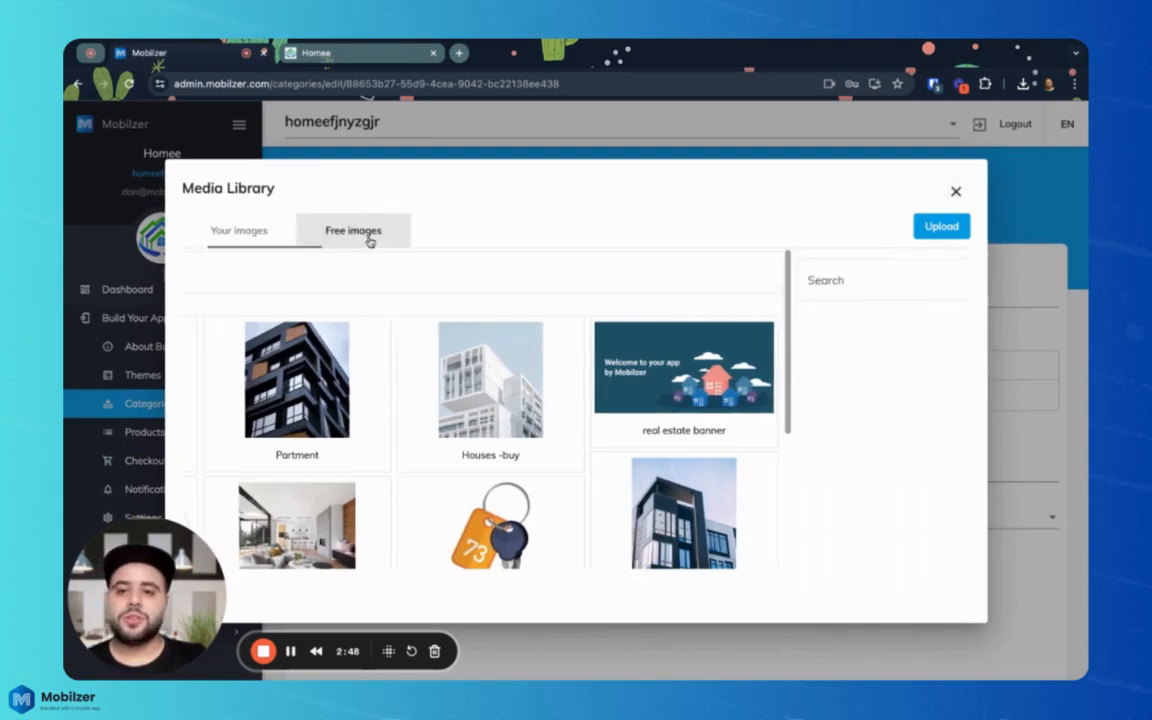
click(352, 278)
text(hotel)
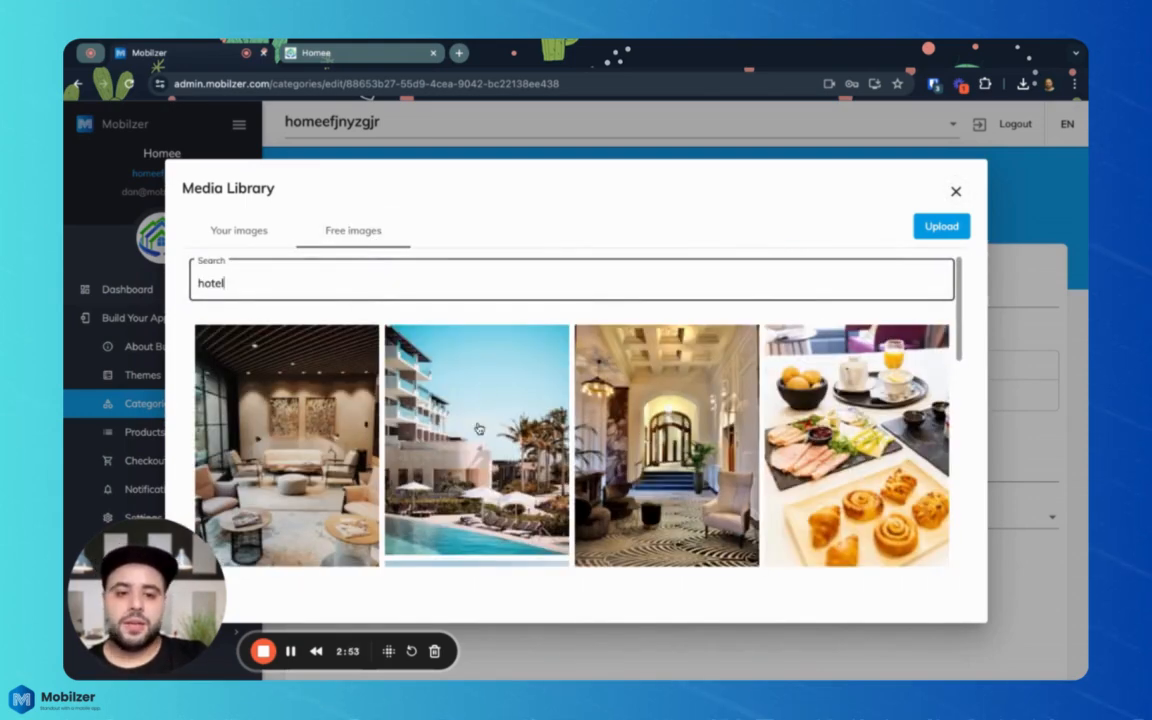
Choose the photo of a hotel courtyard with a pool and palms as the Hotel category's image and save the update
scroll(432, 386, down, 3)
scroll(445, 475, down, 1)
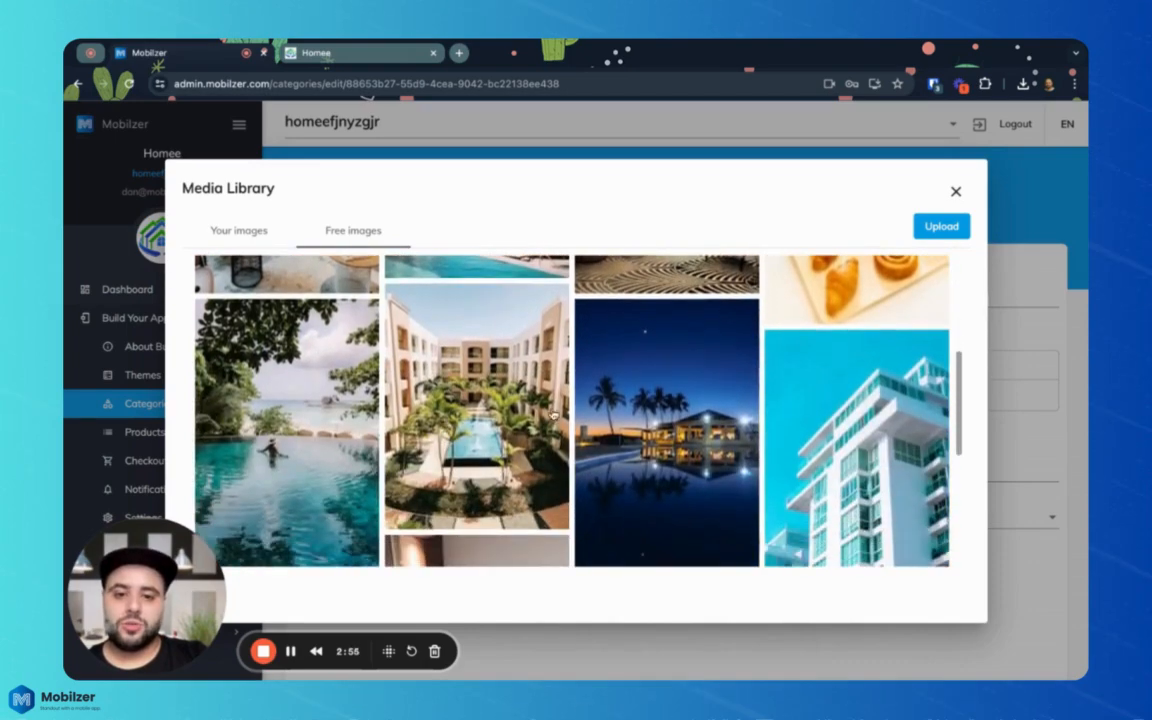
scroll(430, 390, down, 1)
click(477, 378)
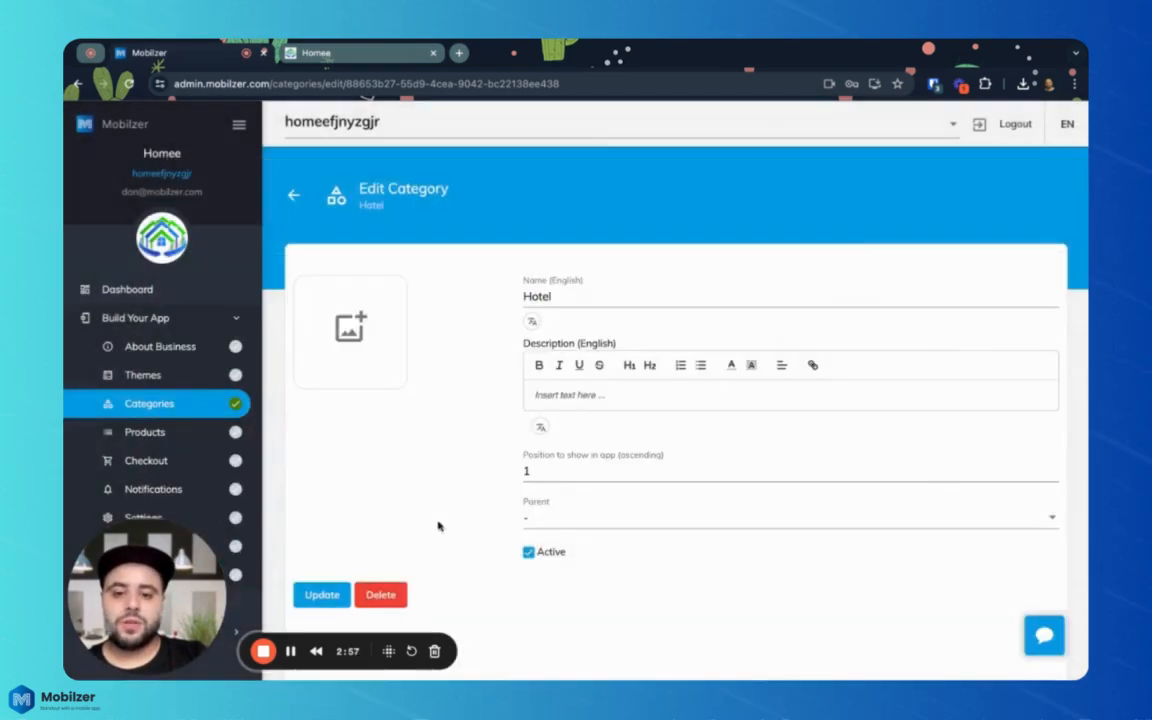
click(329, 595)
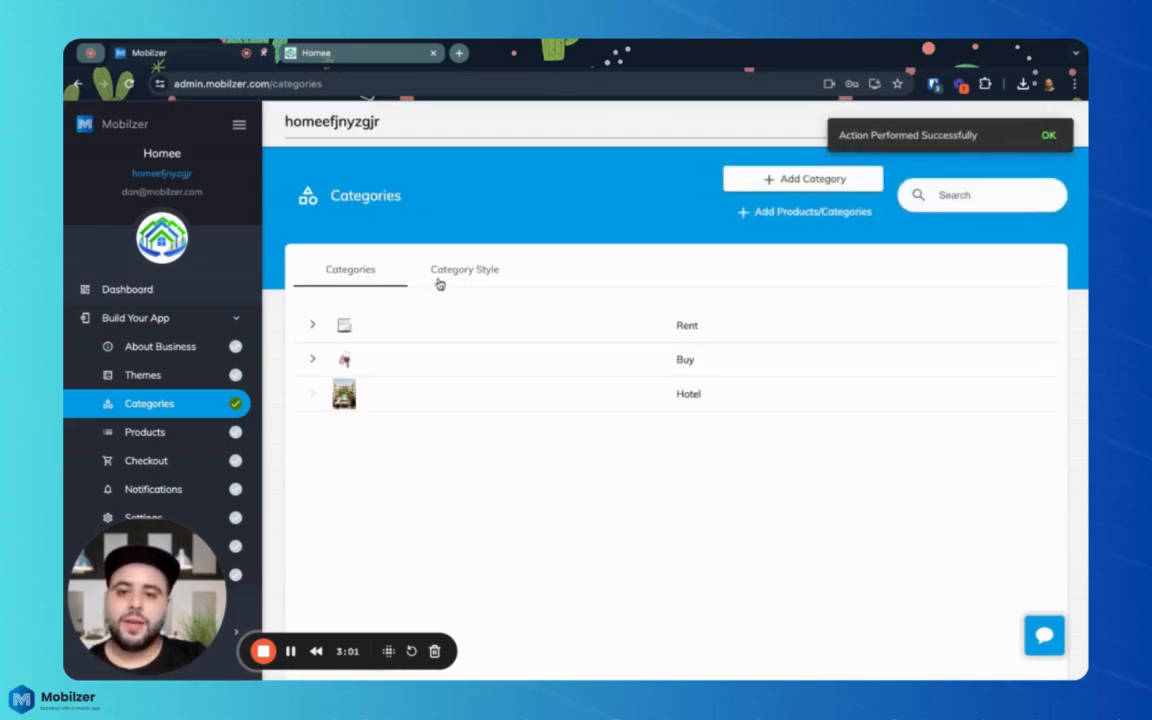
Examine the category list's style settings and the example illustrations for the category image style and the categories column count
click(452, 272)
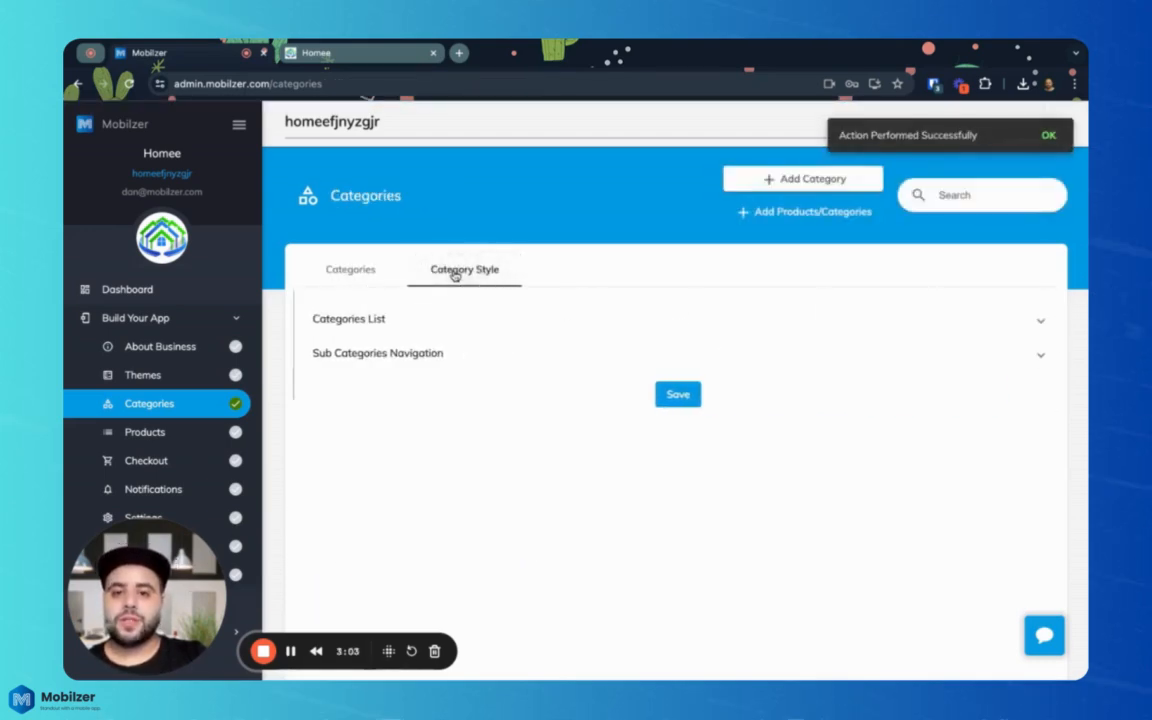
click(457, 322)
scroll(450, 326, down, 1)
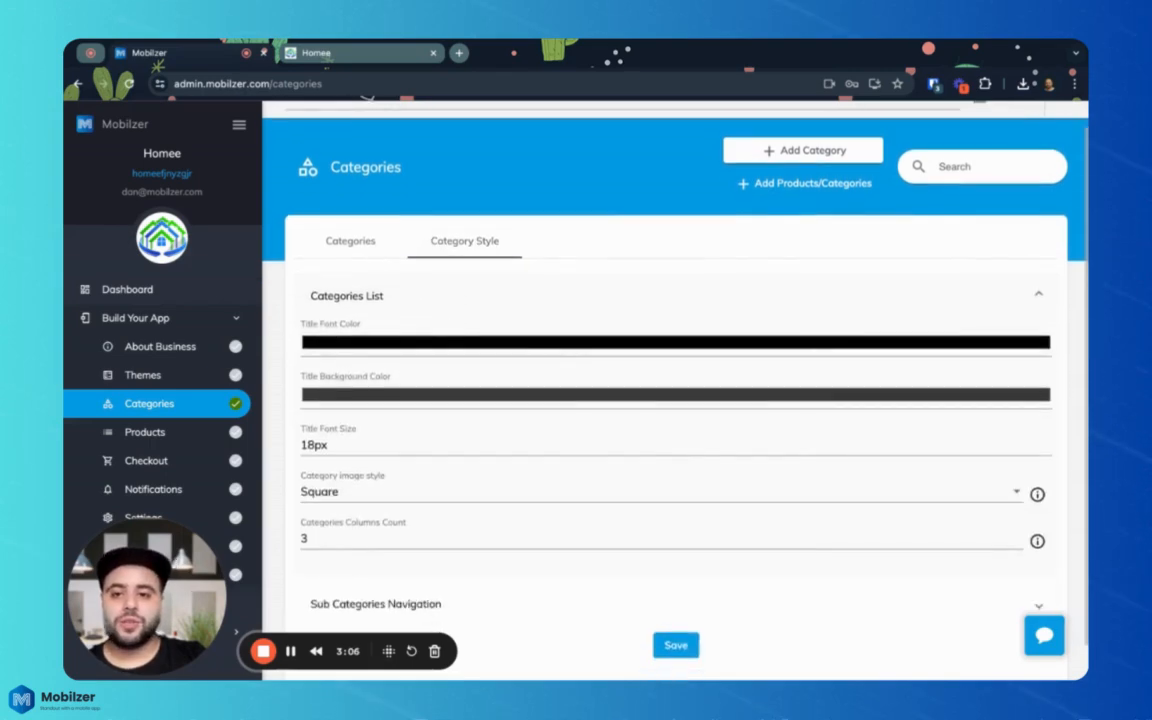
scroll(450, 326, down, 1)
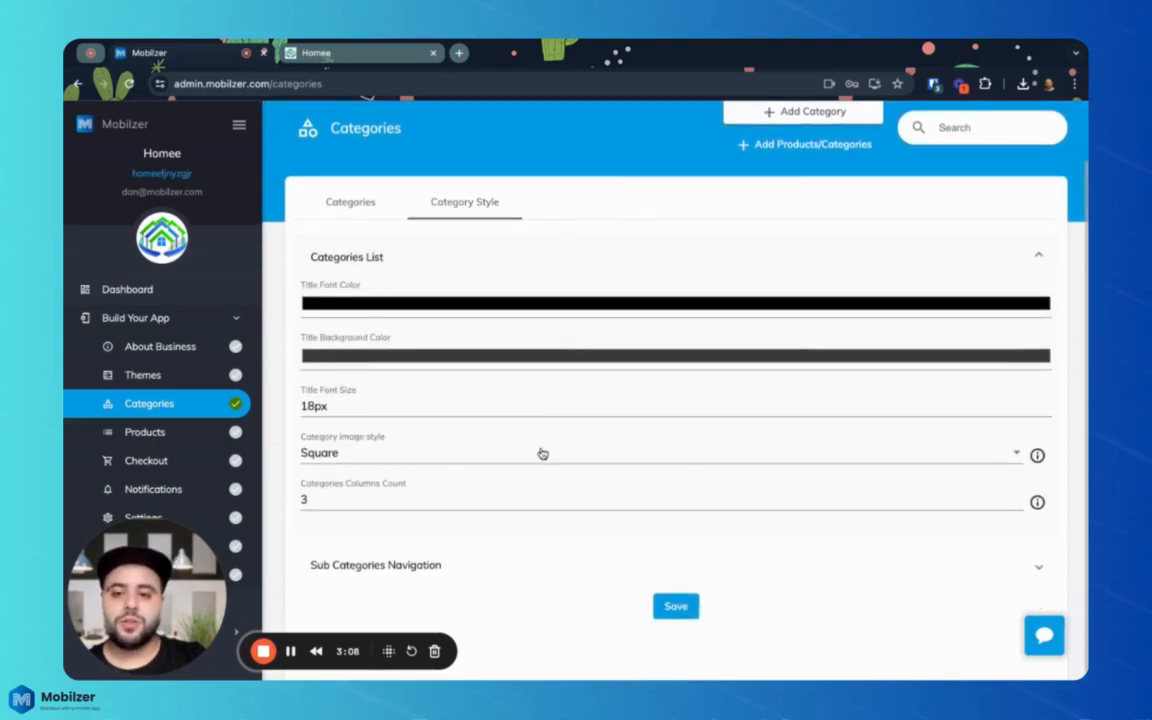
click(1037, 456)
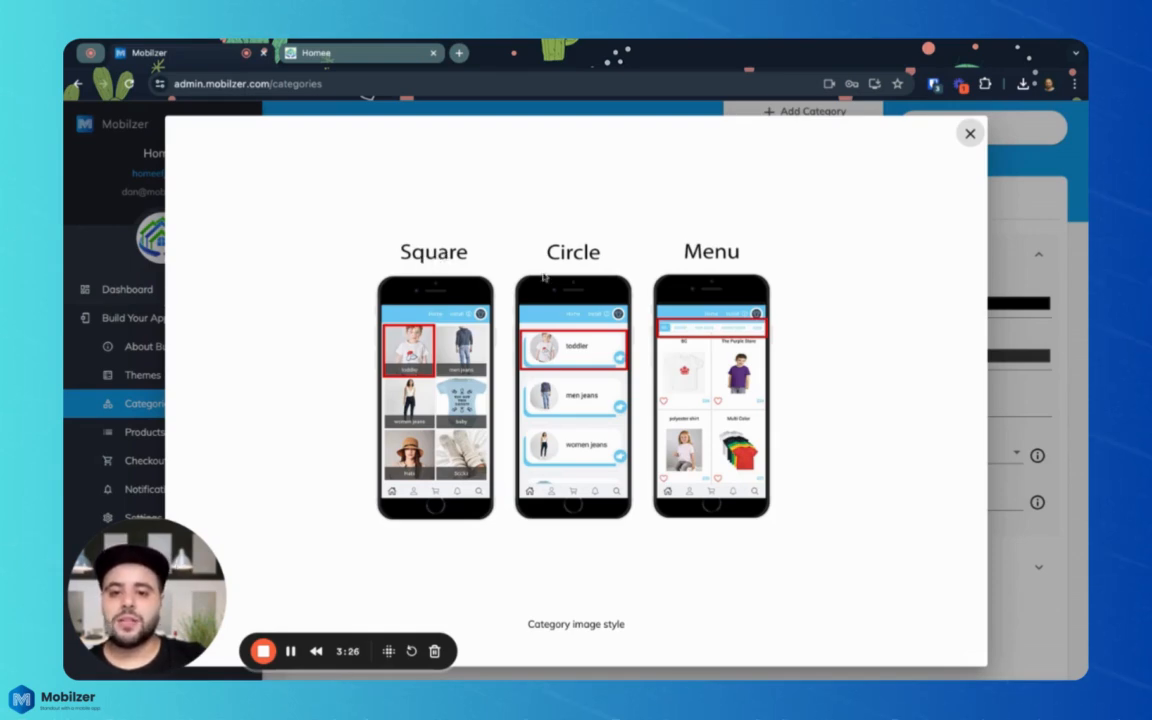
click(1018, 353)
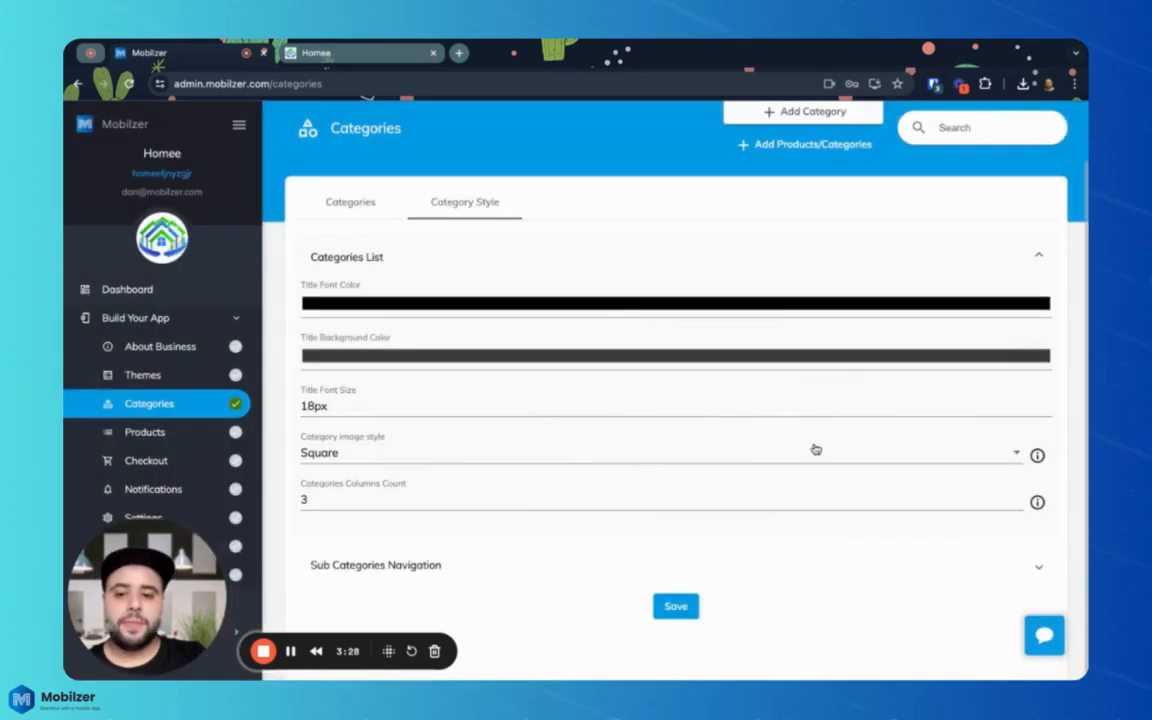
click(1037, 502)
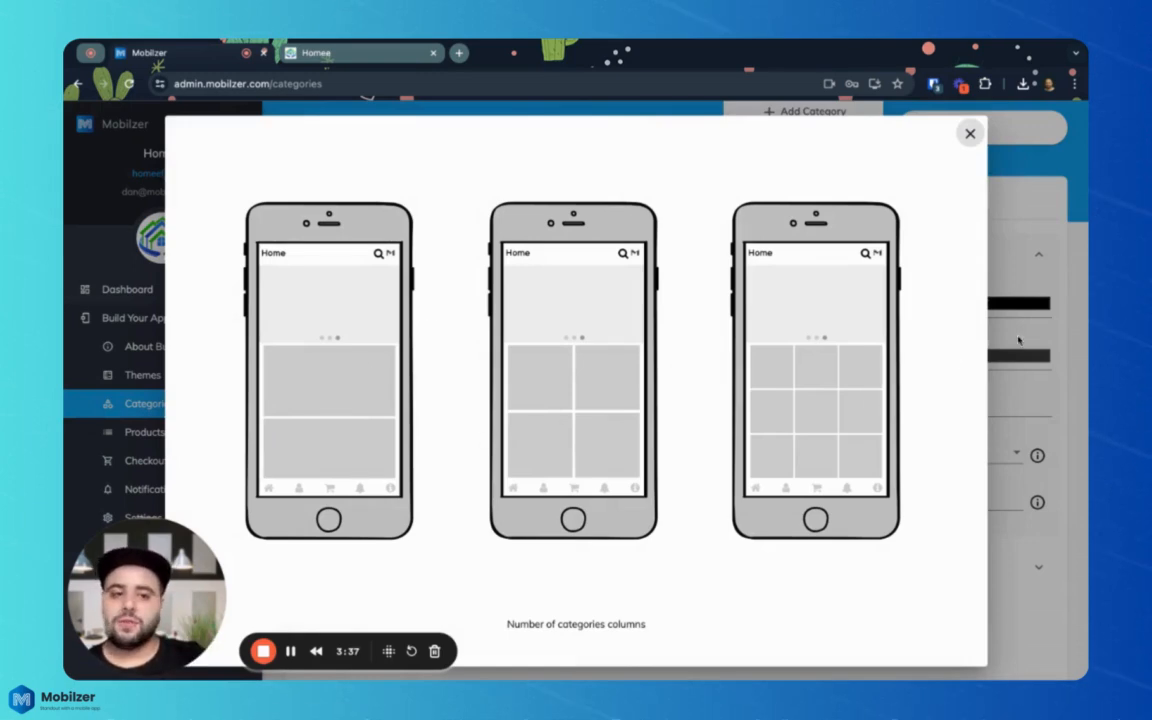
click(1018, 340)
Review the subcategory navigation settings and the illustration comparing the Normal, Menu and Tabs styles
click(380, 566)
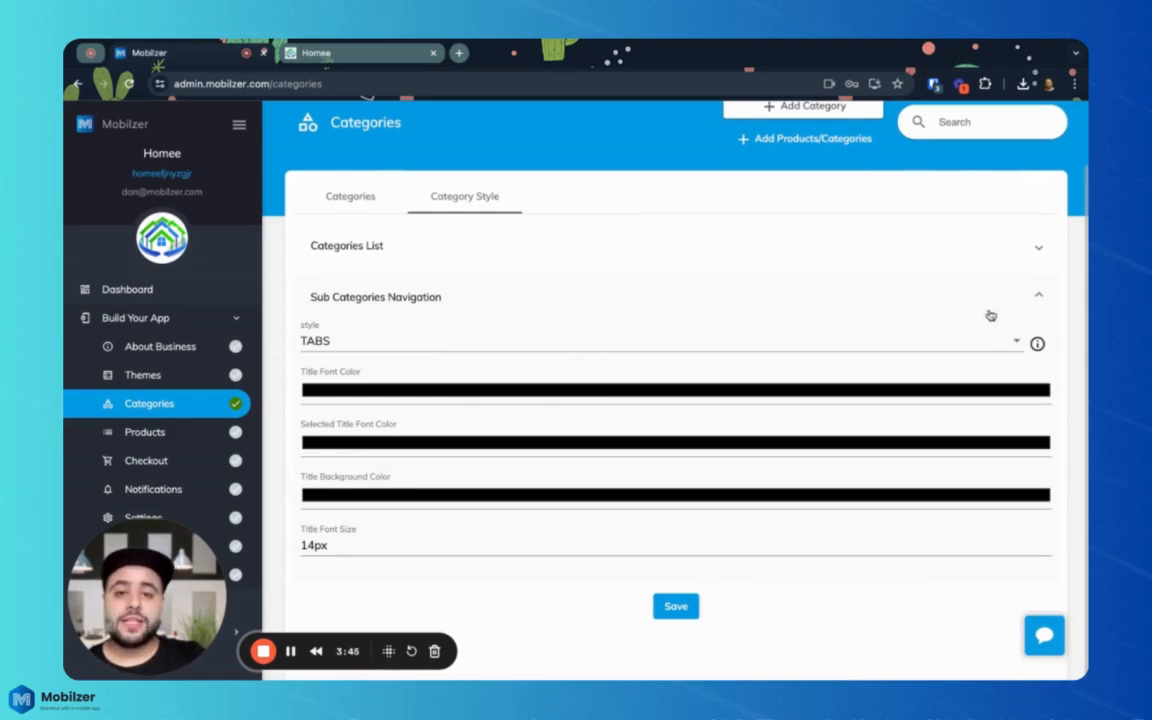
click(1037, 343)
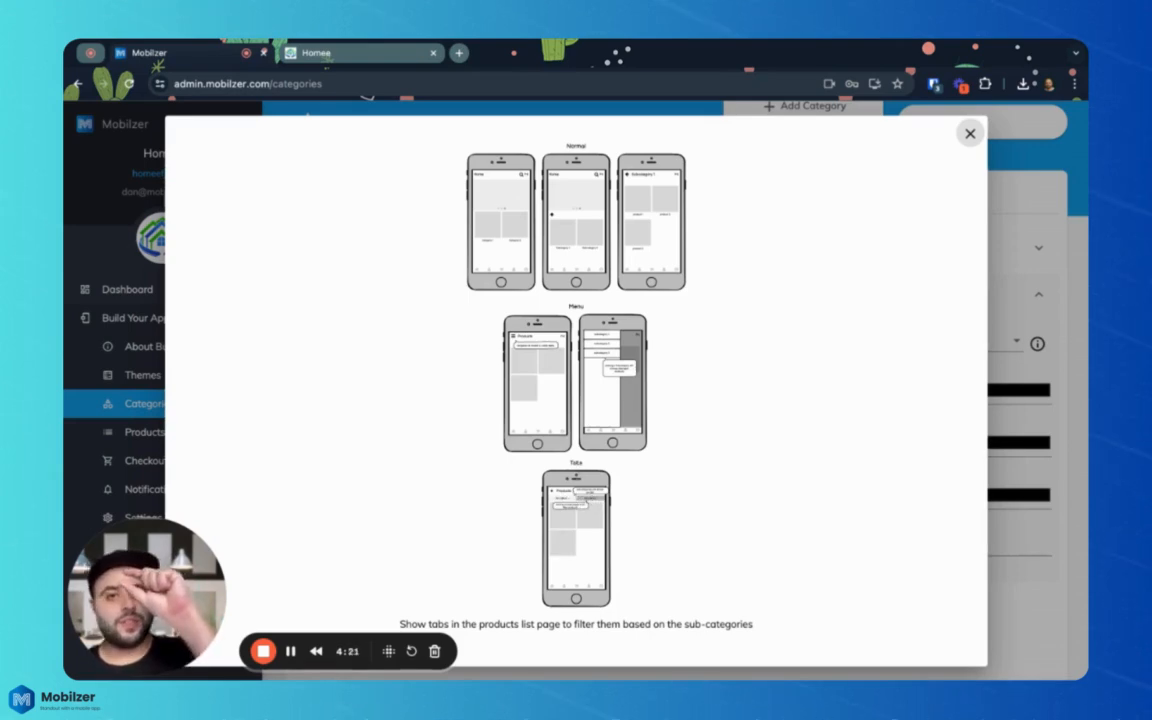
click(969, 134)
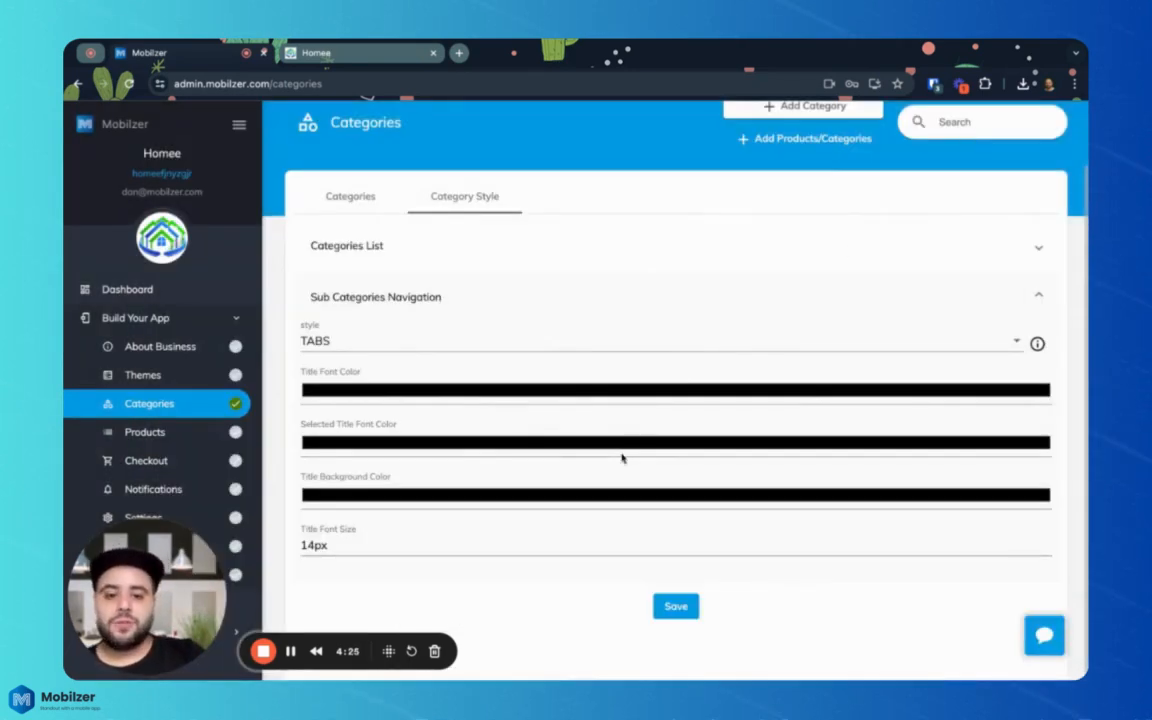
scroll(621, 458, up, 1)
scroll(621, 458, down, 1)
scroll(540, 375, up, 2)
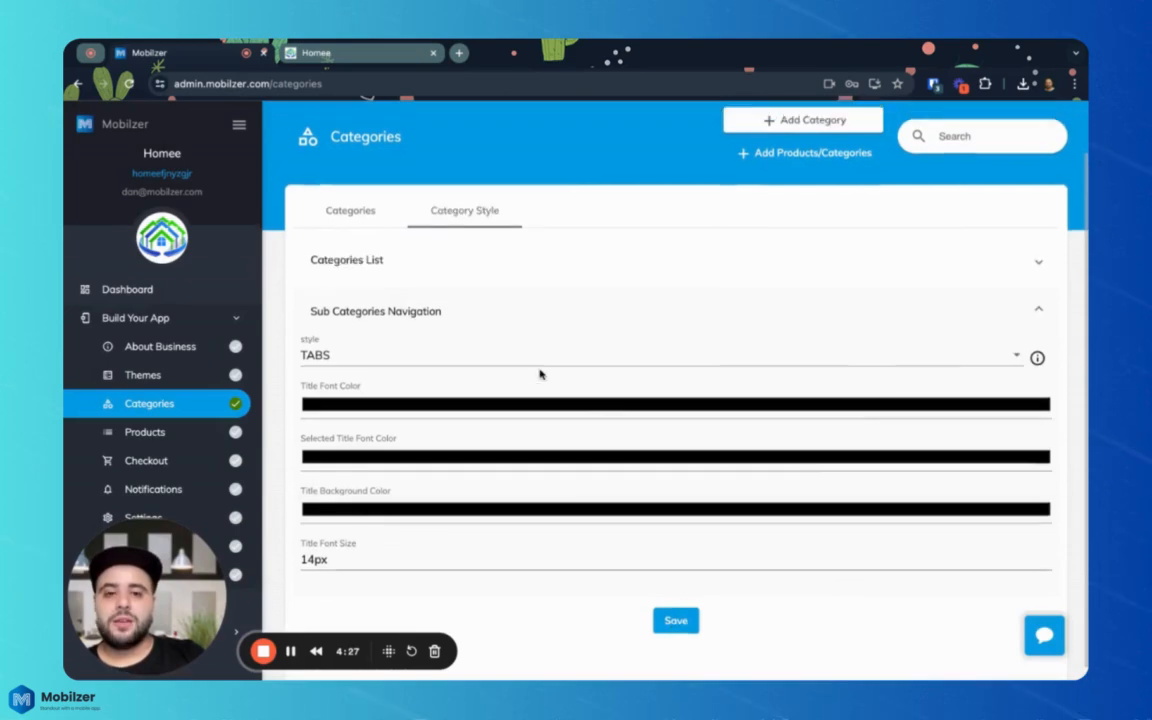
Set the Hotel category's parent to Rent, remove its image, and save the update
click(371, 272)
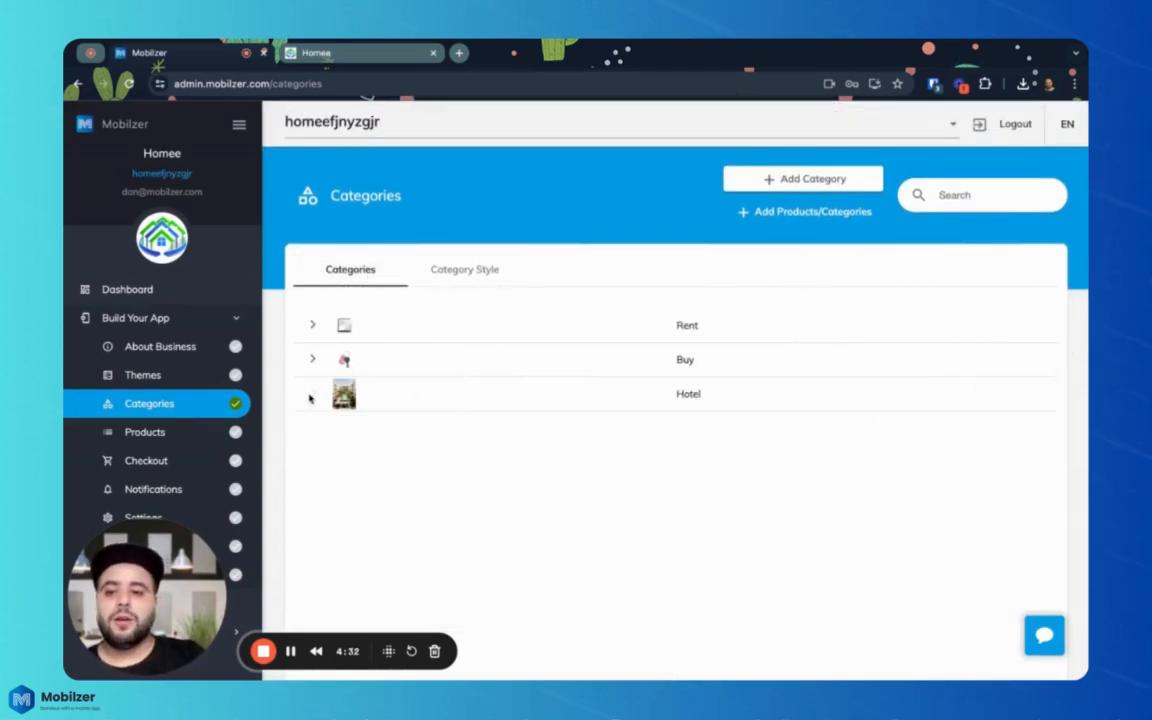
click(465, 393)
click(553, 517)
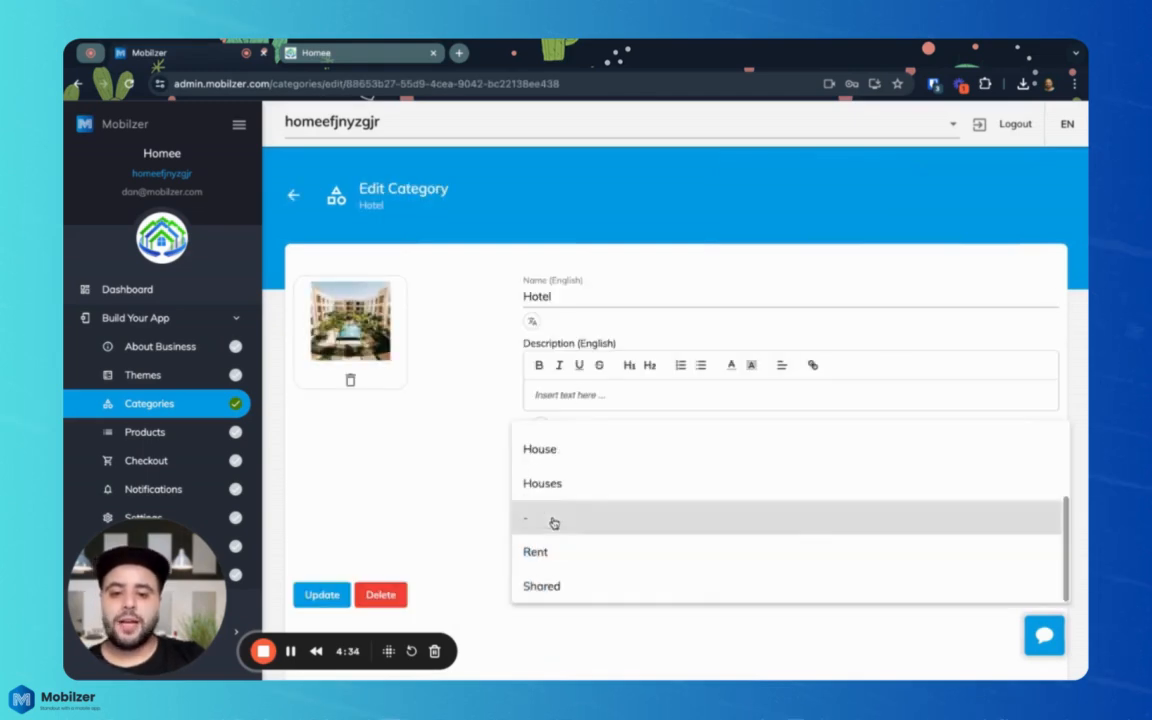
scroll(573, 450, up, 3)
scroll(553, 510, down, 3)
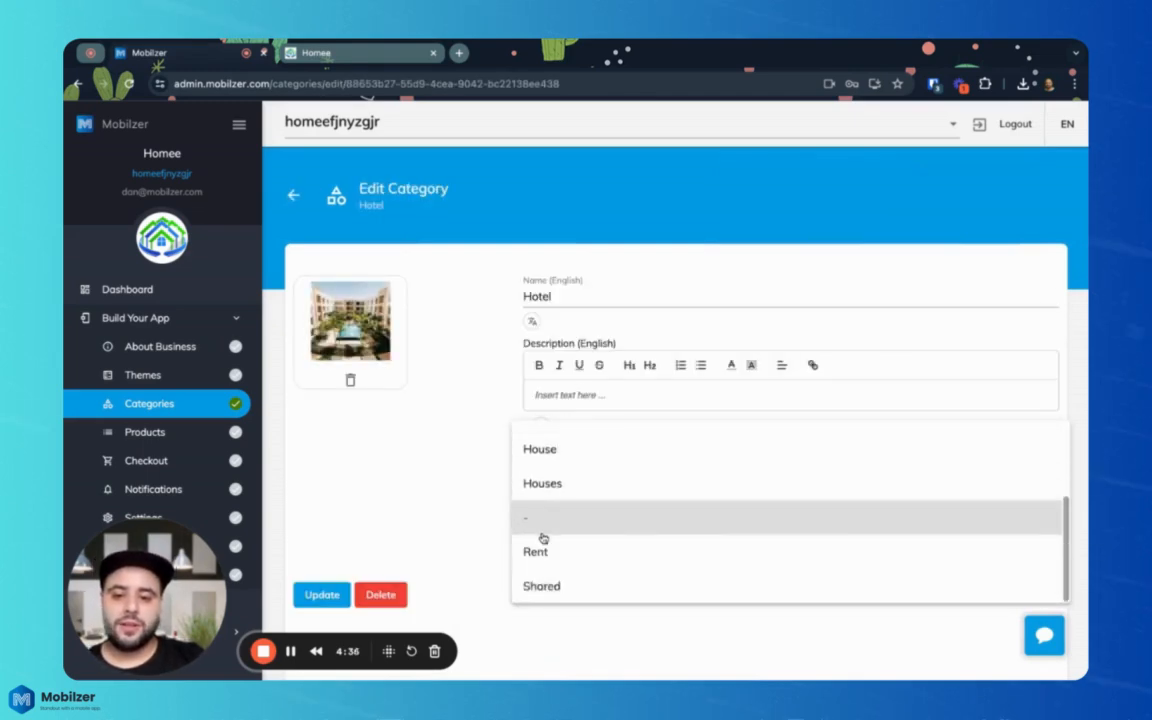
click(543, 545)
click(350, 380)
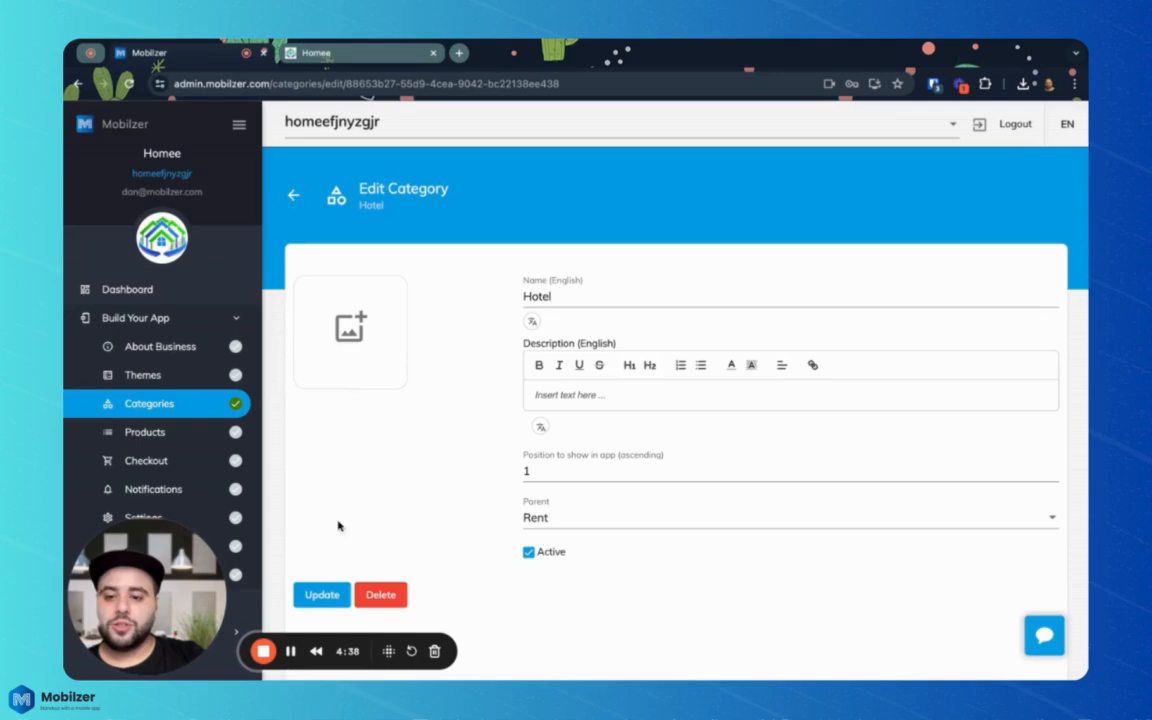
click(336, 597)
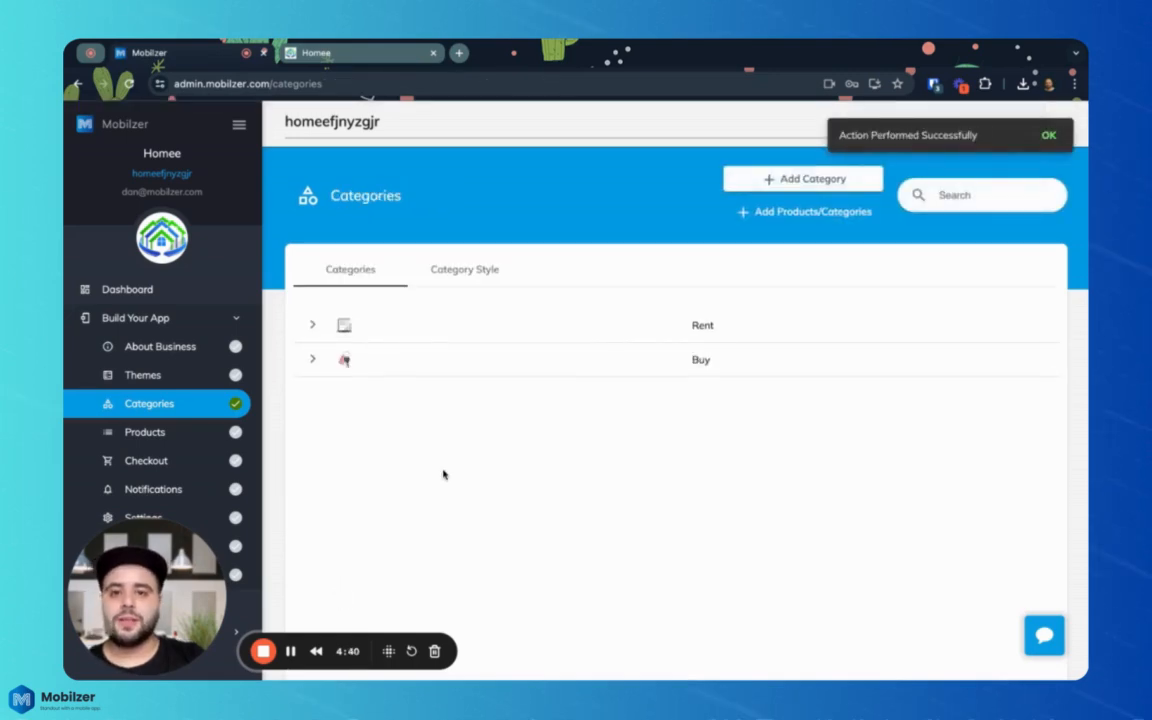